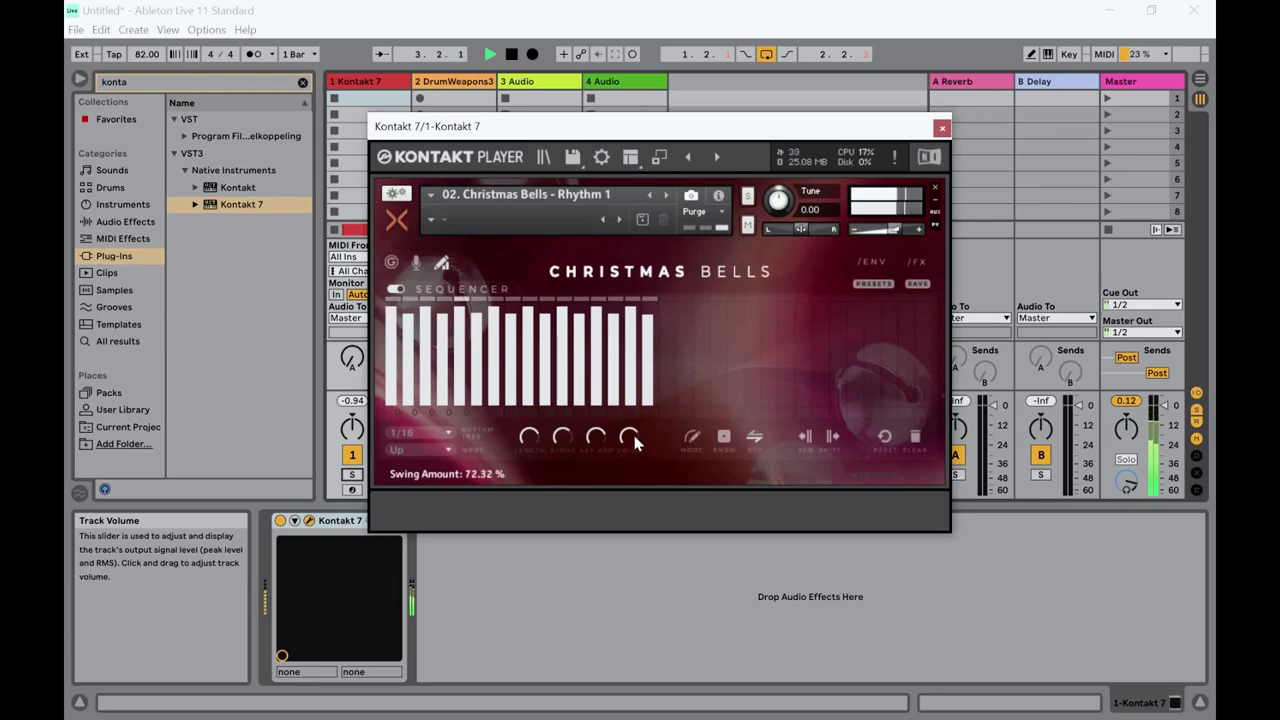
Step: Adjust the sequencer's swing amount and set Key Arp to 62%
{"action": "left_click_drag", "start_coordinate": [634, 442], "coordinate": [637, 438]}
{"action": "left_click_drag", "start_coordinate": [608, 437], "coordinate": [608, 449]}
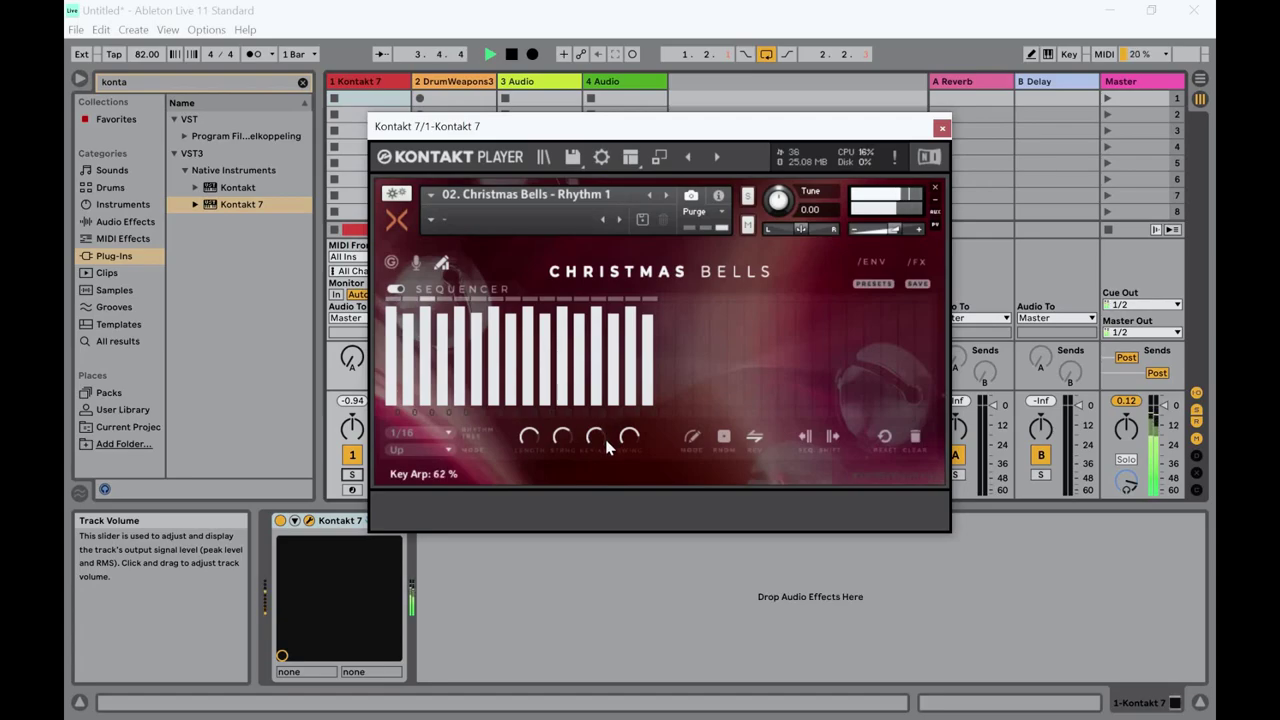
Step: Lower the global step length until all sequencer gate steps are reduced to thin bars
{"action": "left_click_drag", "start_coordinate": [540, 431], "coordinate": [540, 443]}
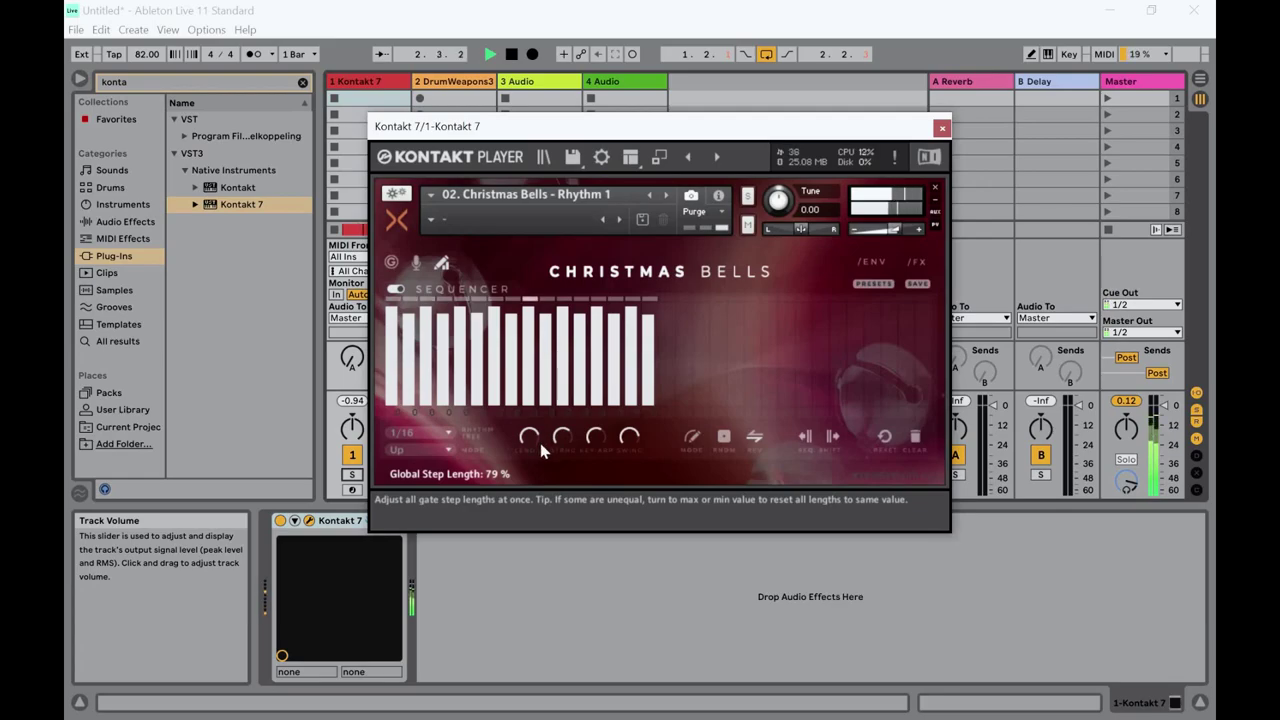
{"action": "left_click_drag", "start_coordinate": [540, 443], "coordinate": [536, 449]}
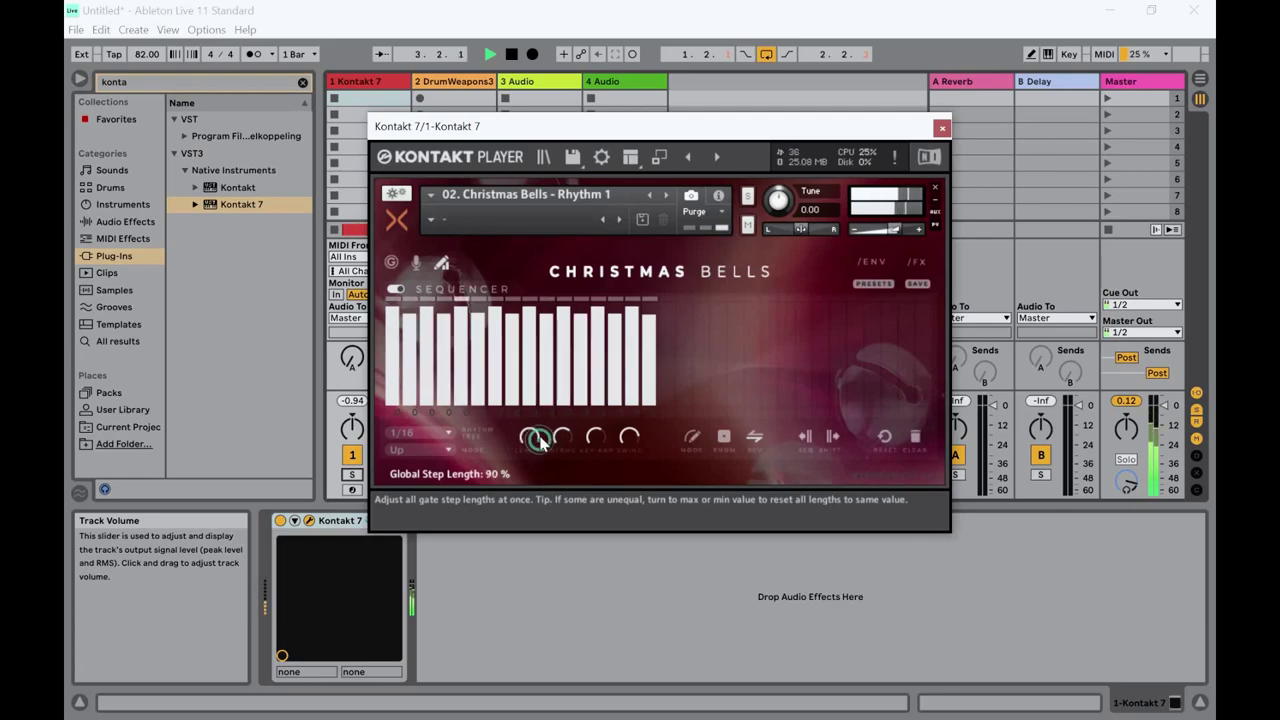
{"action": "left_click_drag", "start_coordinate": [535, 450], "coordinate": [524, 474]}
Step: Set the sequencer's global step strength to about 70%
{"action": "left_click_drag", "start_coordinate": [563, 436], "coordinate": [566, 450]}
{"action": "scroll", "coordinate": [566, 450], "scroll_direction": "up", "scroll_amount": 1}
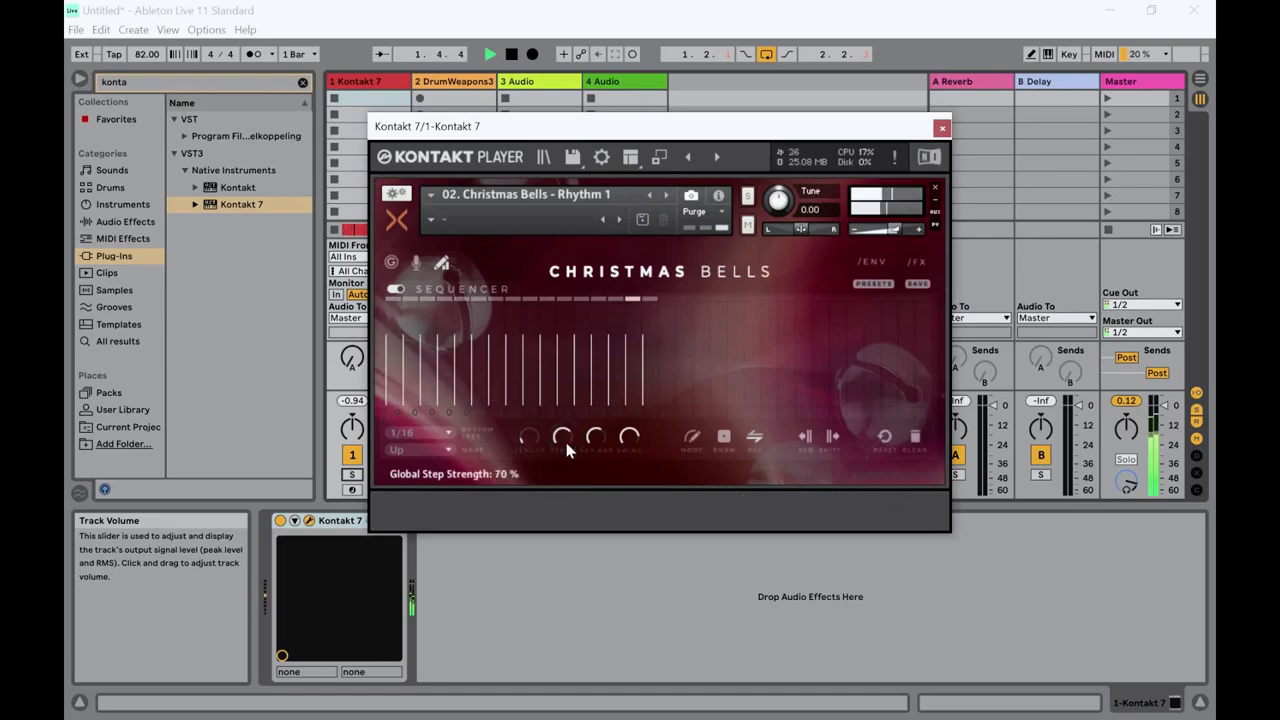
{"action": "scroll", "coordinate": [566, 450], "scroll_direction": "up", "scroll_amount": 1}
{"action": "scroll", "coordinate": [566, 450], "scroll_direction": "up", "scroll_amount": 1}
{"action": "scroll", "coordinate": [566, 450], "scroll_direction": "down", "scroll_amount": 3}
{"action": "scroll", "coordinate": [600, 440], "scroll_direction": "down", "scroll_amount": 3}
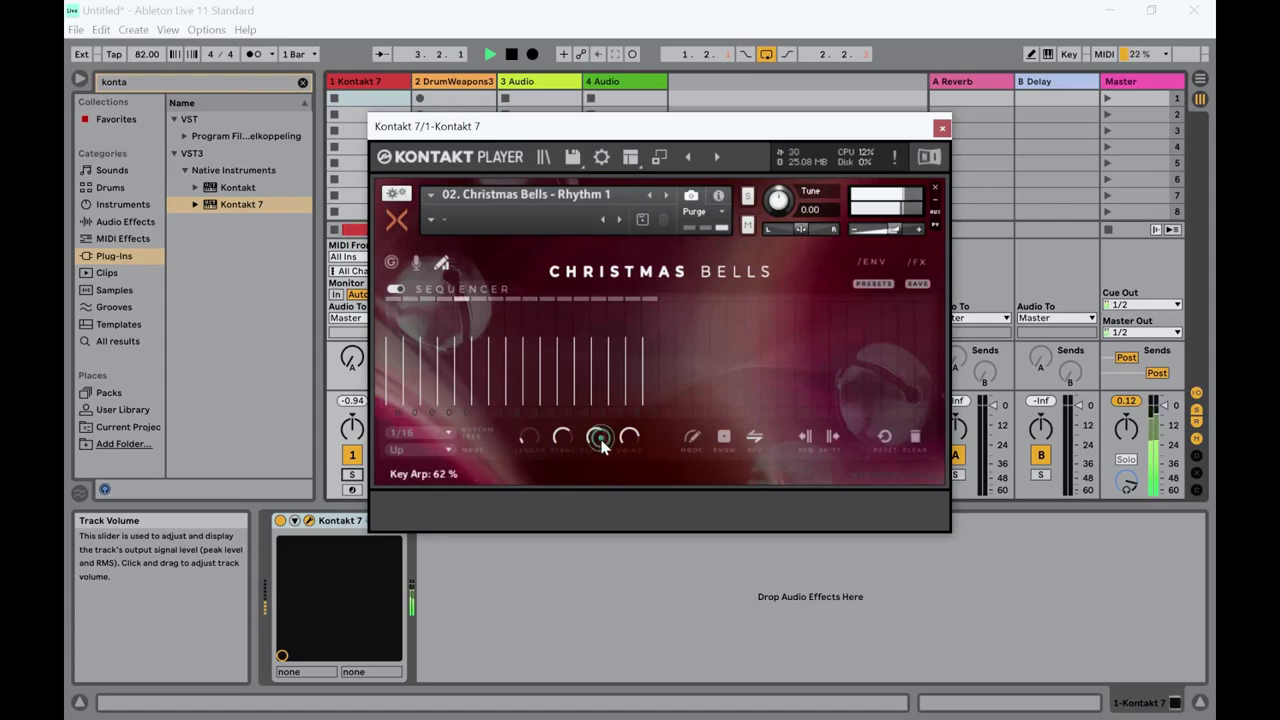
Step: Vary the sequencer's Key Arp amount up and down to hear different arpeggio settings
{"action": "scroll", "coordinate": [599, 437], "scroll_direction": "up", "scroll_amount": 3}
{"action": "scroll", "coordinate": [600, 440], "scroll_direction": "up", "scroll_amount": 1}
{"action": "scroll", "coordinate": [600, 437], "scroll_direction": "up", "scroll_amount": 1}
{"action": "scroll", "coordinate": [600, 437], "scroll_direction": "down", "scroll_amount": 2}
{"action": "scroll", "coordinate": [600, 437], "scroll_direction": "up", "scroll_amount": 3}
Step: Set the sequencer's swing amount to 83.04%
{"action": "mouse_move", "coordinate": [624, 448]}
{"action": "scroll", "coordinate": [624, 448], "scroll_direction": "up", "scroll_amount": 2}
{"action": "scroll", "coordinate": [624, 448], "scroll_direction": "down", "scroll_amount": 2}
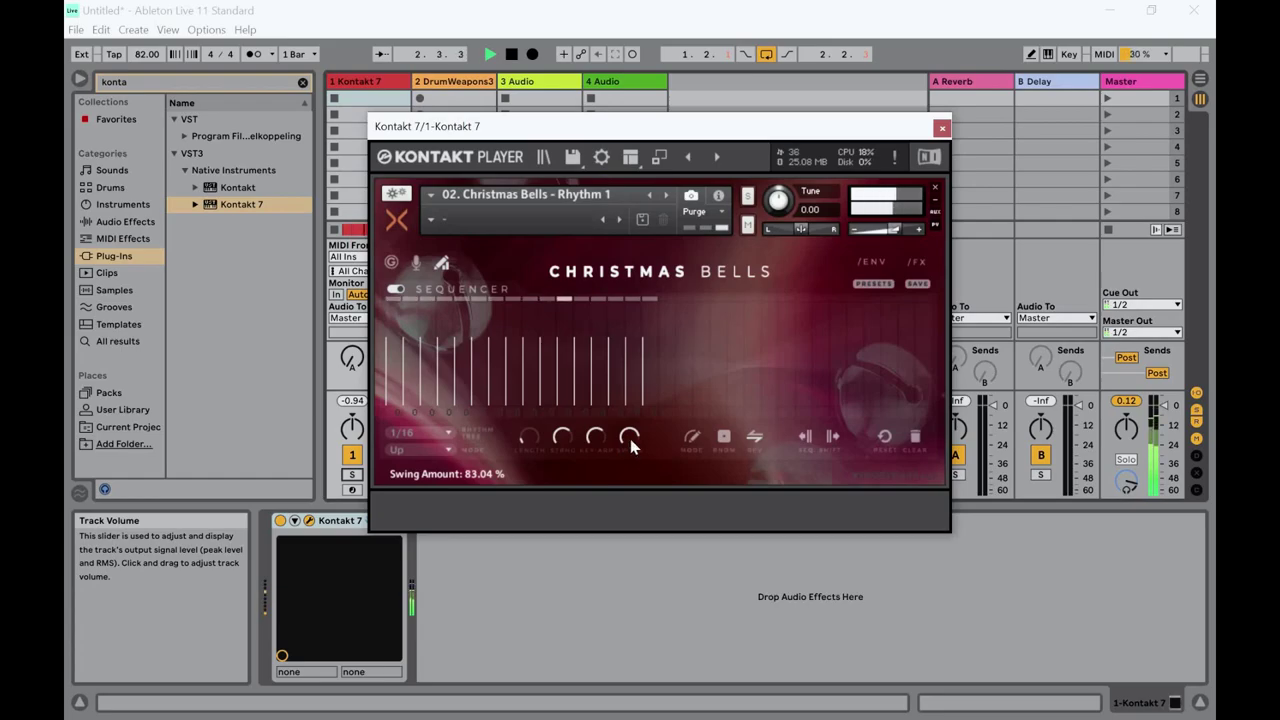
{"action": "left_click_drag", "start_coordinate": [630, 447], "coordinate": [628, 443]}
Step: Try a global step length of 17% for the gate steps and lower it slightly again
{"action": "left_click_drag", "start_coordinate": [527, 447], "coordinate": [527, 447]}
{"action": "scroll", "coordinate": [527, 443], "scroll_direction": "up", "scroll_amount": 5}
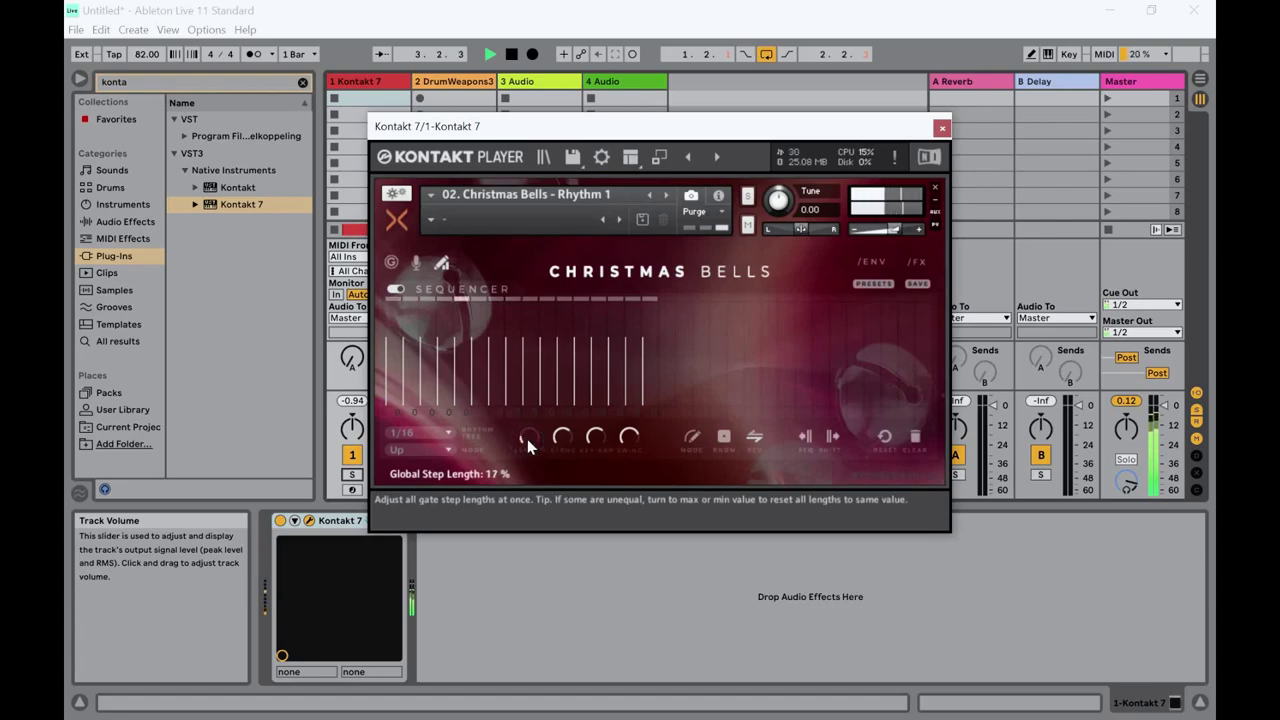
{"action": "scroll", "coordinate": [527, 443], "scroll_direction": "down", "scroll_amount": 5}
Step: Set the sequencer's arpeggio mode to Random and raise the swing amount to about 86%
{"action": "left_click", "coordinate": [449, 448]}
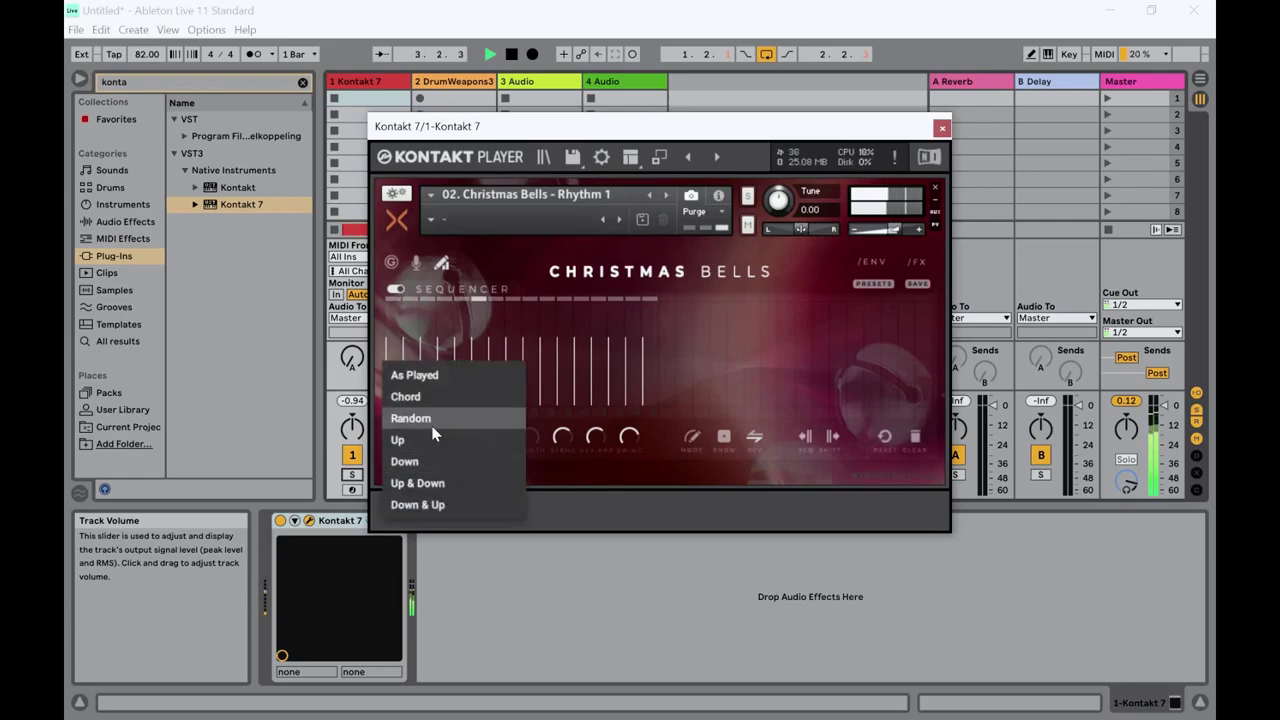
{"action": "left_click", "coordinate": [431, 420]}
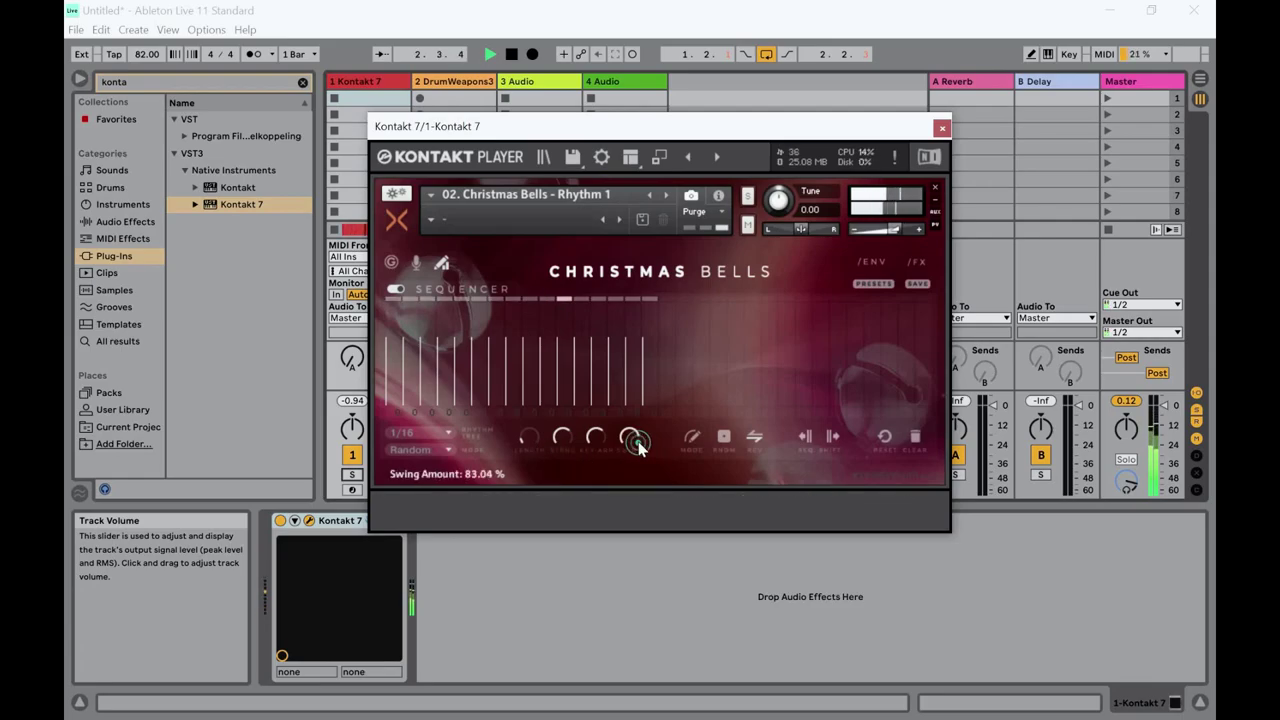
{"action": "scroll", "coordinate": [638, 447], "scroll_direction": "down", "scroll_amount": 1}
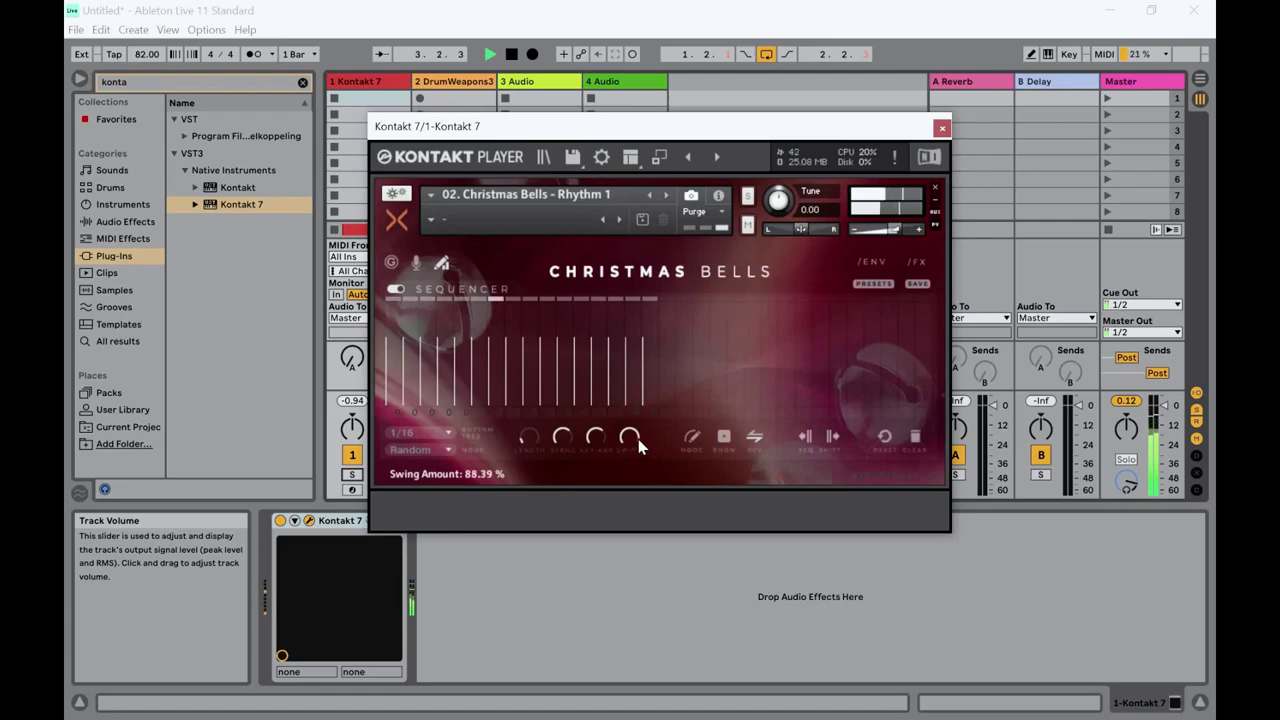
Step: Try the rhythm values 1/16, 1/8 T, 1/8 and 1/4 T for the sequencer in turn
{"action": "left_click", "coordinate": [429, 433]}
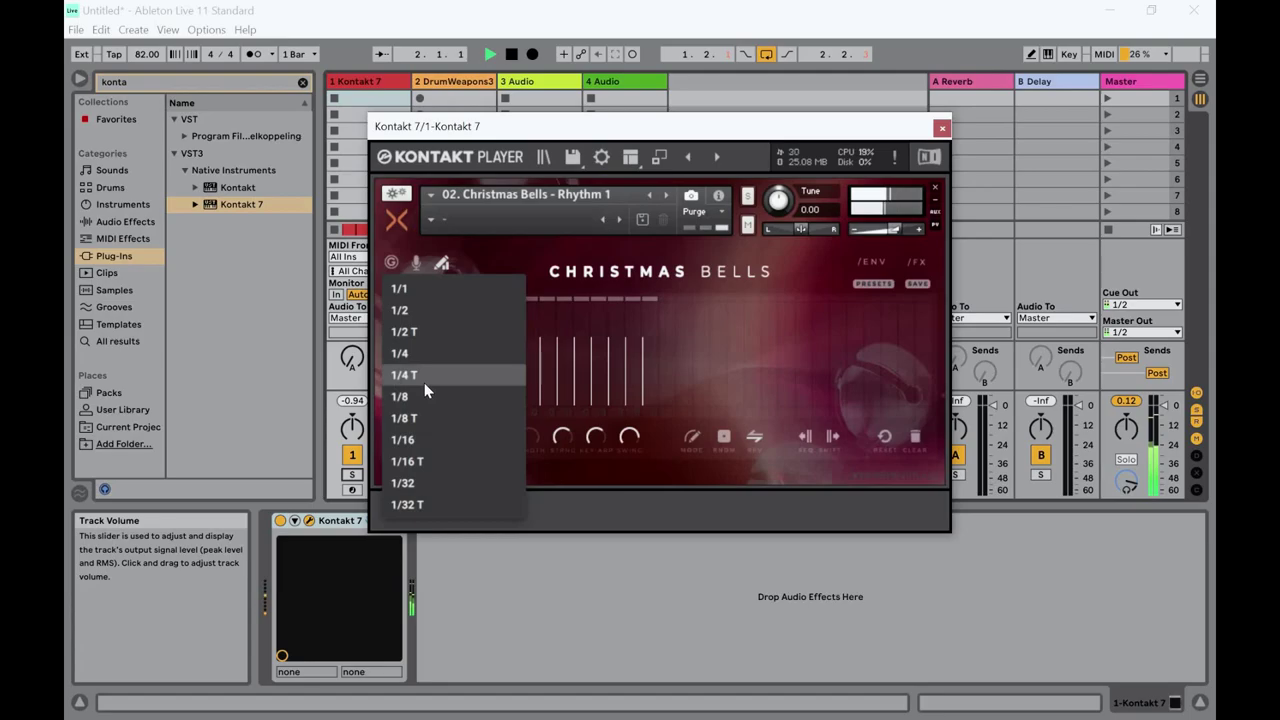
{"action": "left_click", "coordinate": [420, 436]}
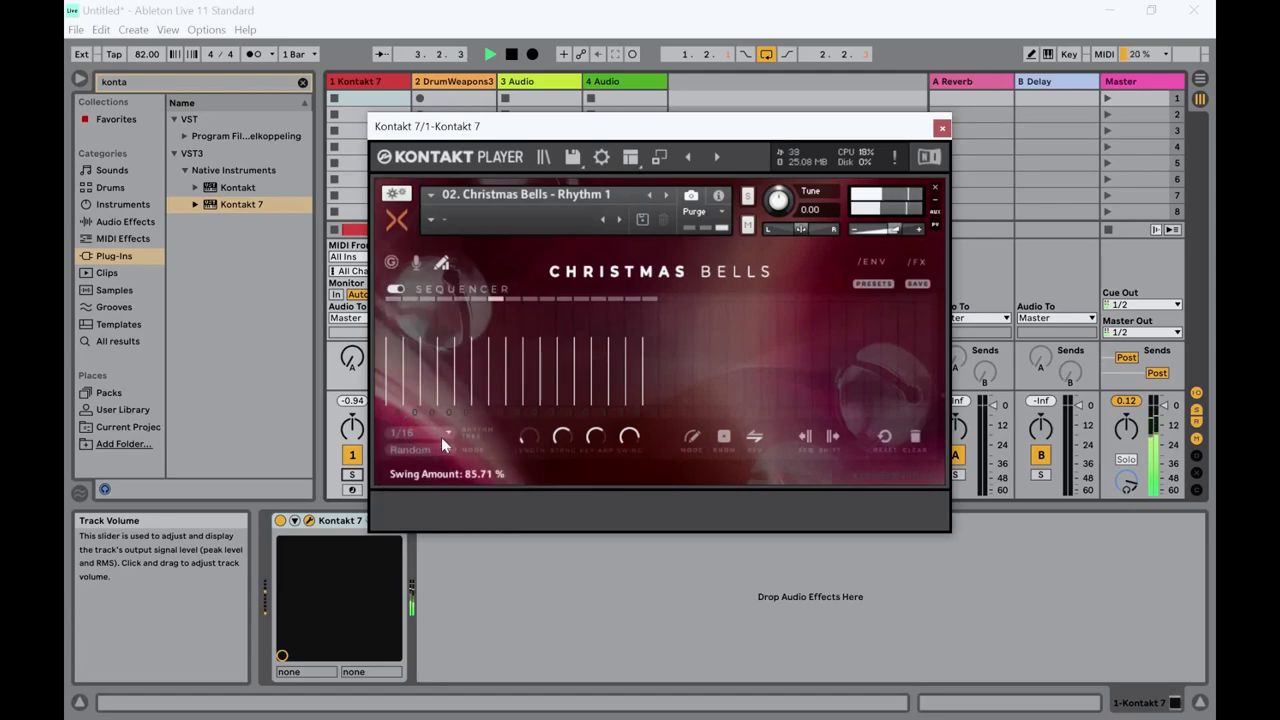
{"action": "left_click", "coordinate": [441, 437]}
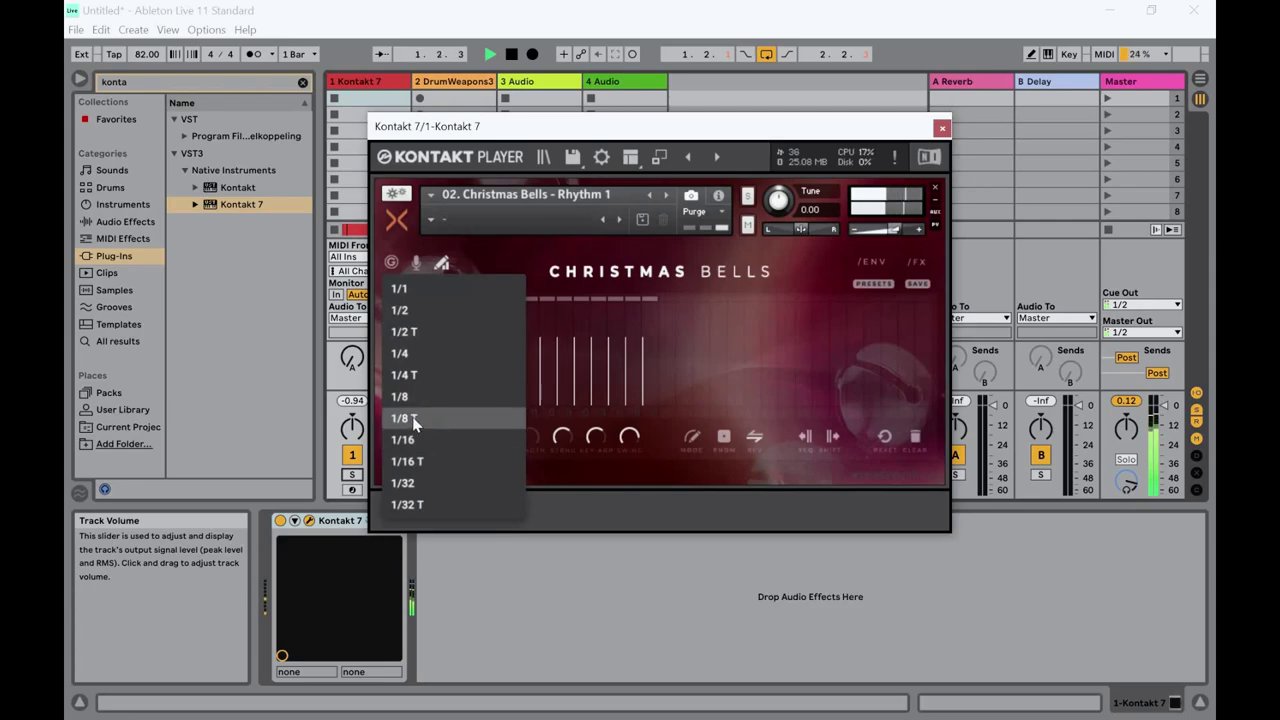
{"action": "left_click", "coordinate": [405, 418]}
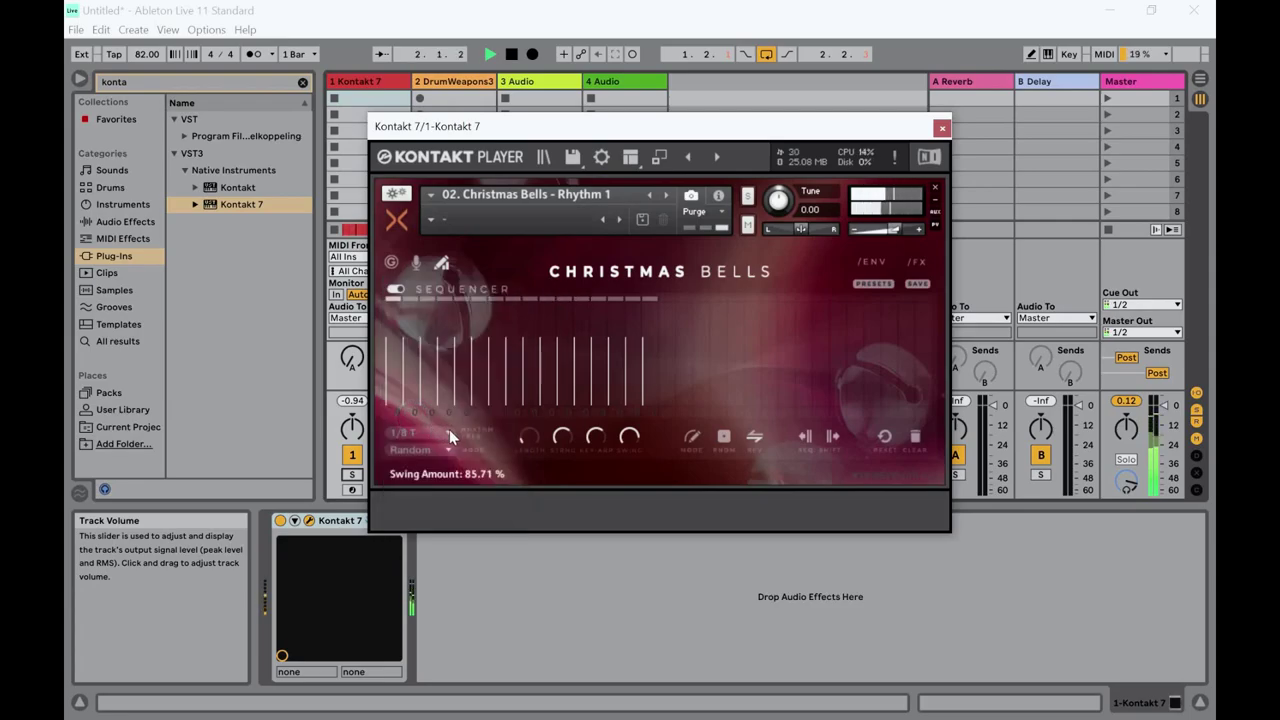
{"action": "left_click", "coordinate": [448, 432]}
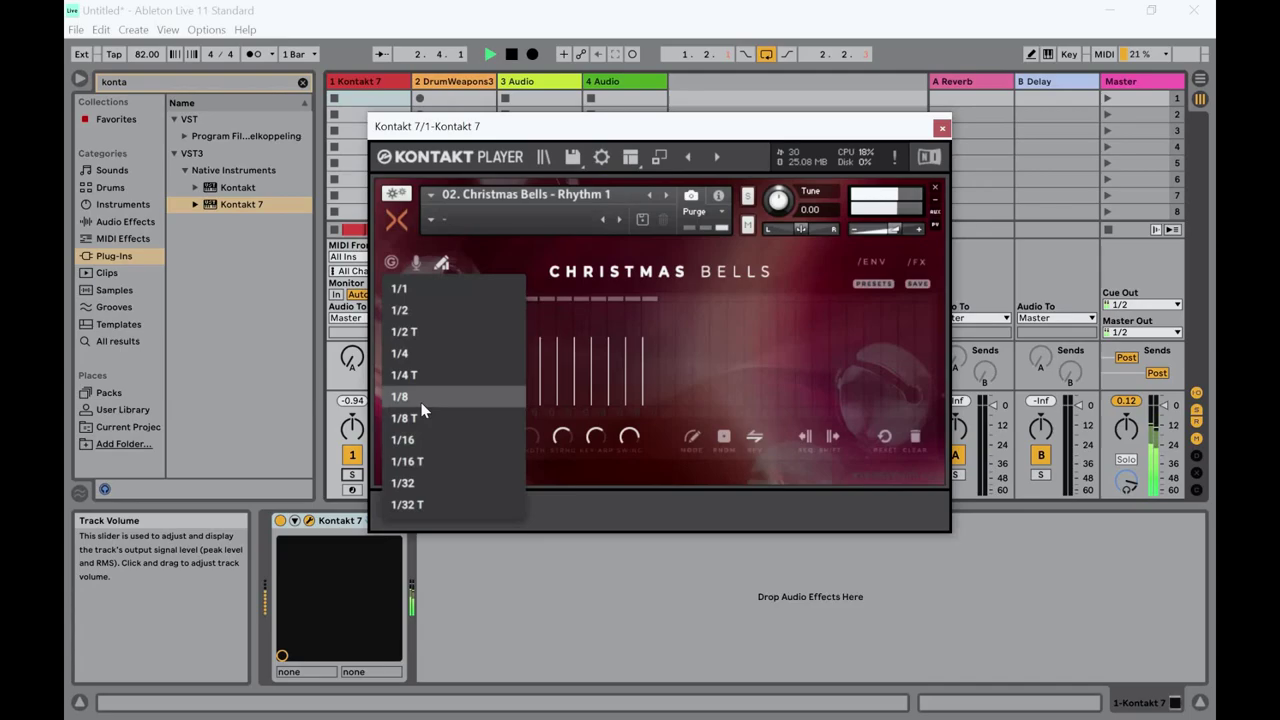
{"action": "left_click", "coordinate": [422, 401]}
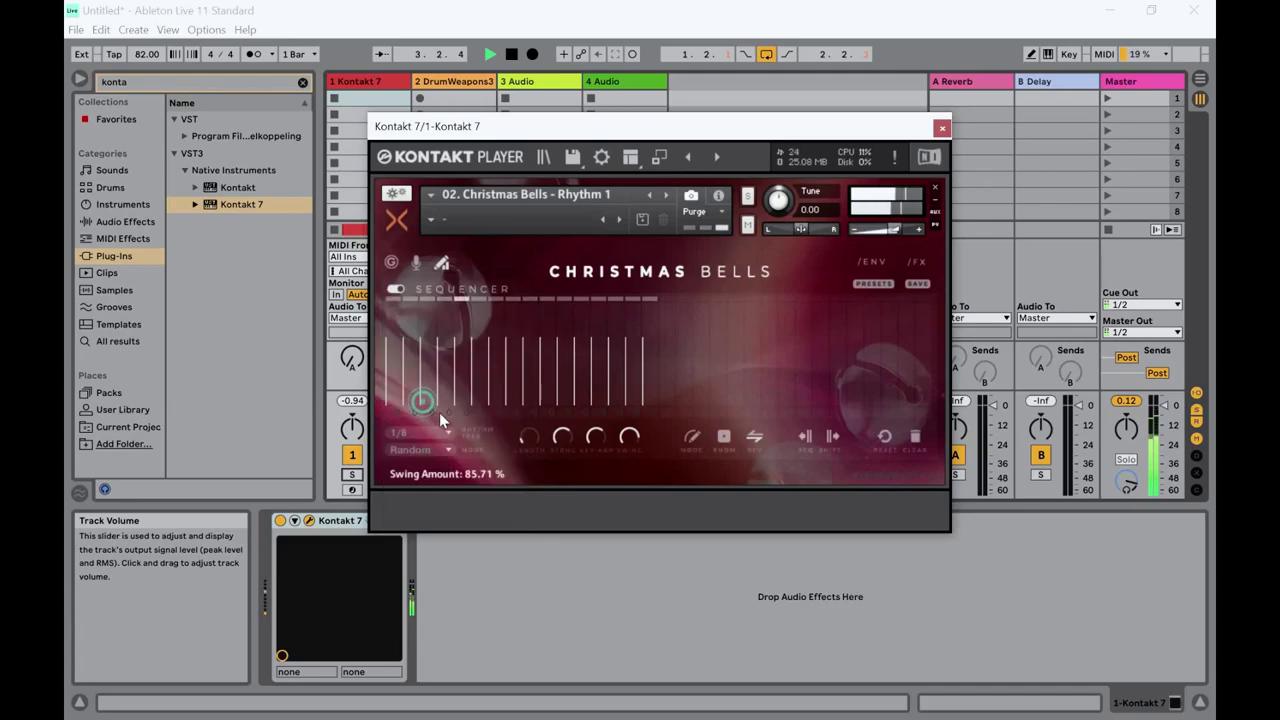
{"action": "left_click", "coordinate": [446, 431]}
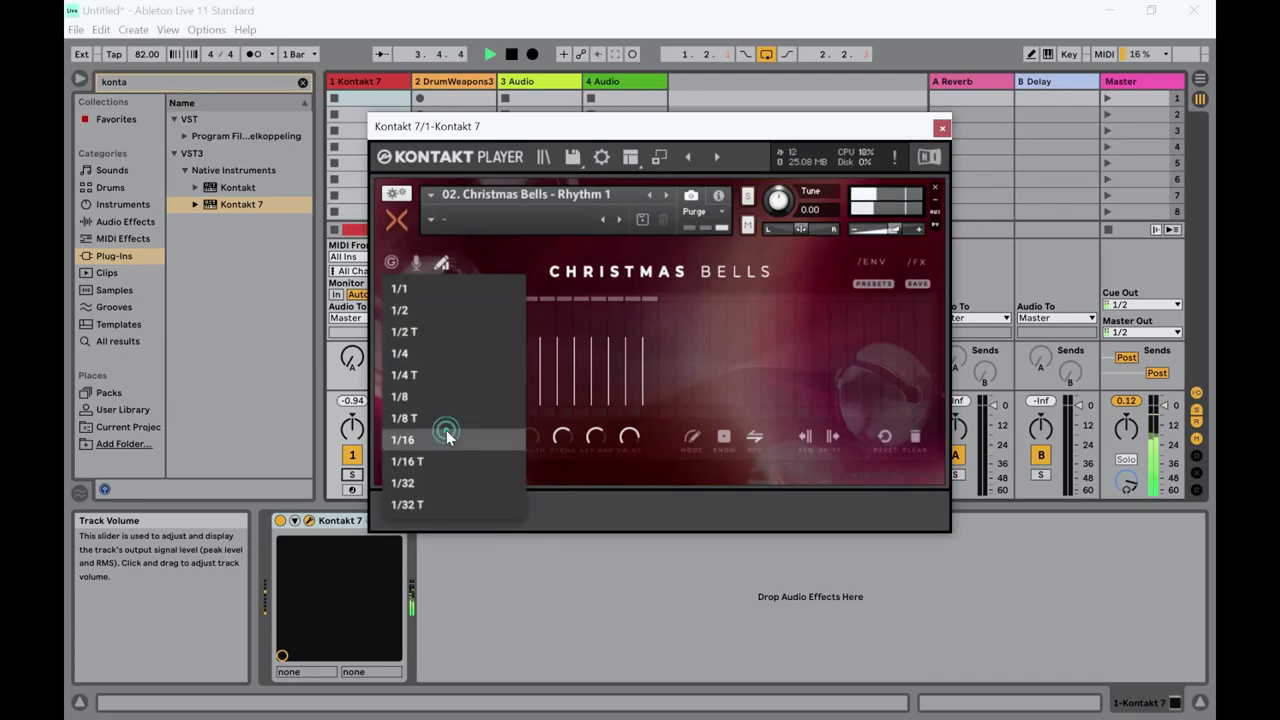
{"action": "left_click", "coordinate": [425, 376]}
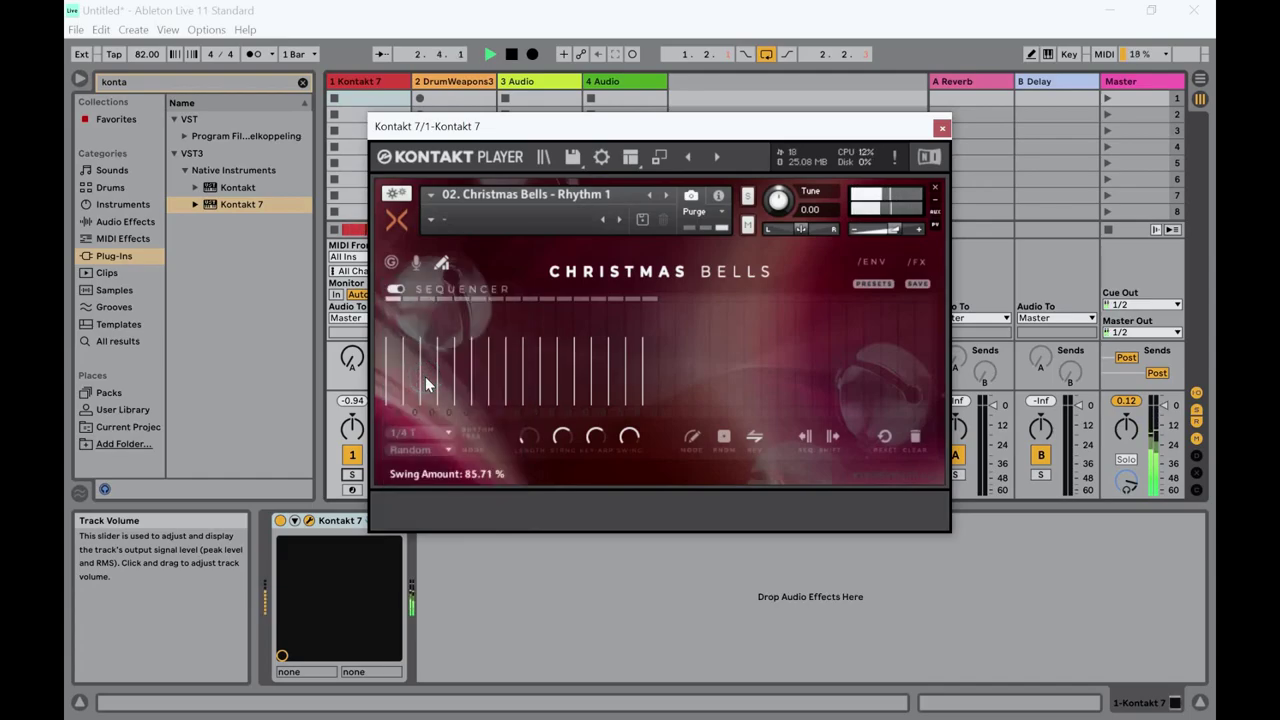
Step: Set the sequencer's rhythm value to 1/8 T
{"action": "left_click", "coordinate": [446, 436]}
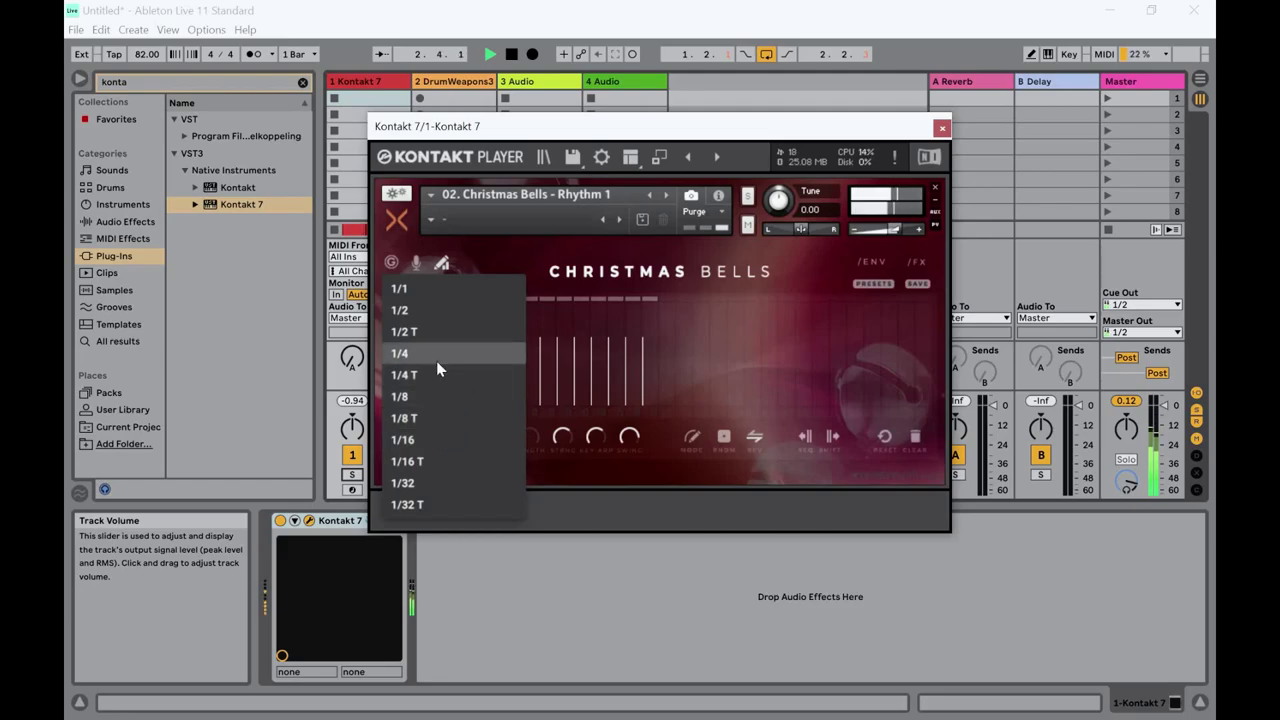
{"action": "left_click", "coordinate": [419, 418]}
Step: Try a global step strength of up to 91% and settle on 43%
{"action": "mouse_move", "coordinate": [532, 446]}
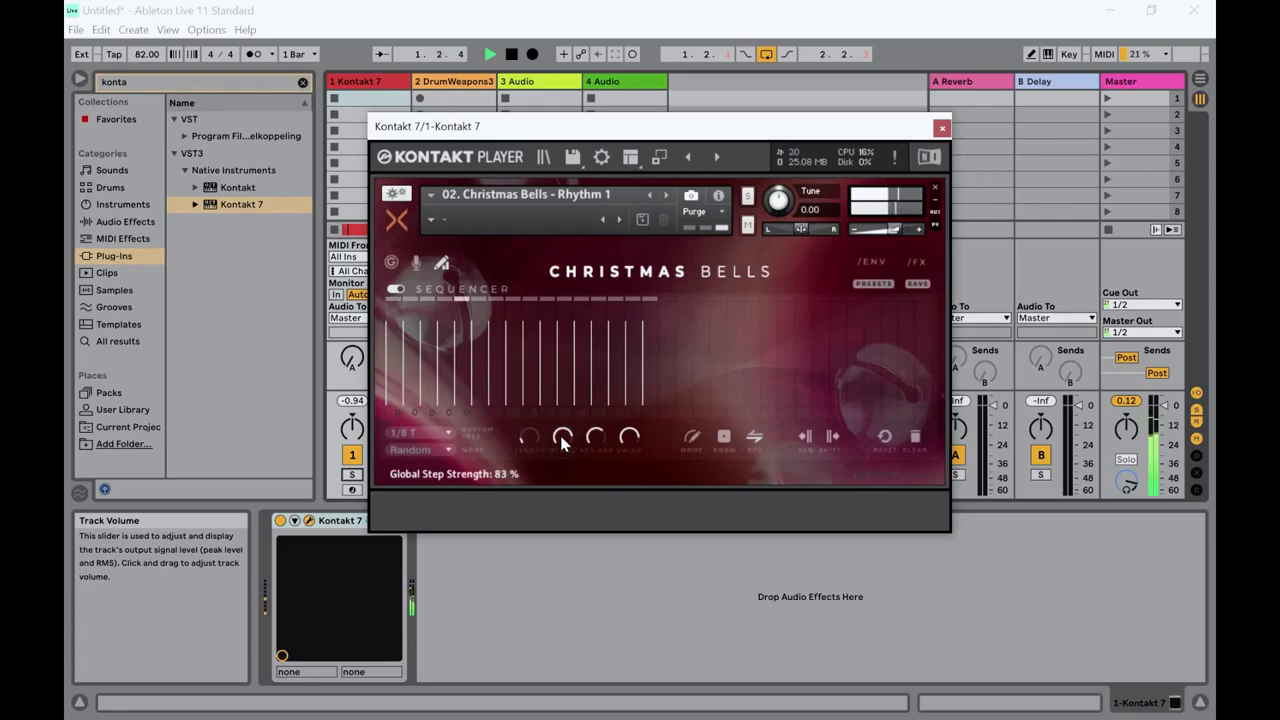
{"action": "left_click_drag", "start_coordinate": [562, 443], "coordinate": [563, 440]}
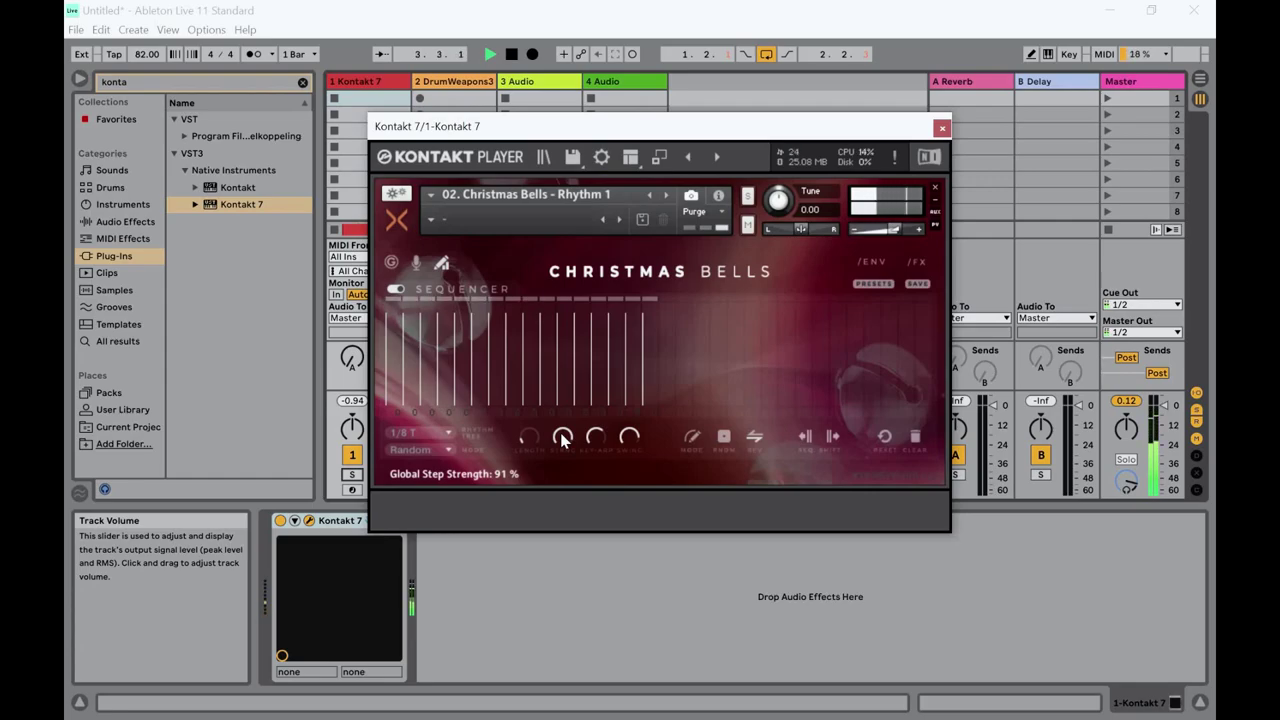
{"action": "left_click_drag", "start_coordinate": [563, 440], "coordinate": [559, 450]}
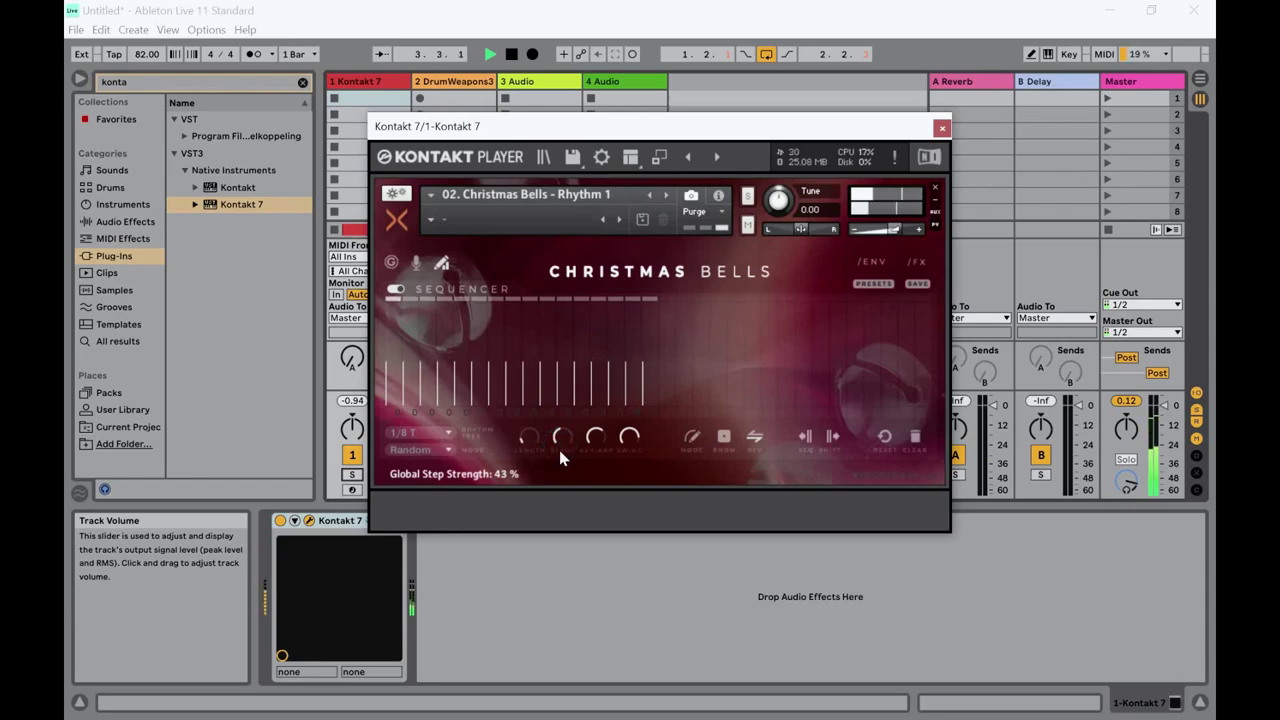
Step: Set the swing amount to 64.29% and the global step length to 12%
{"action": "left_click_drag", "start_coordinate": [627, 440], "coordinate": [623, 448]}
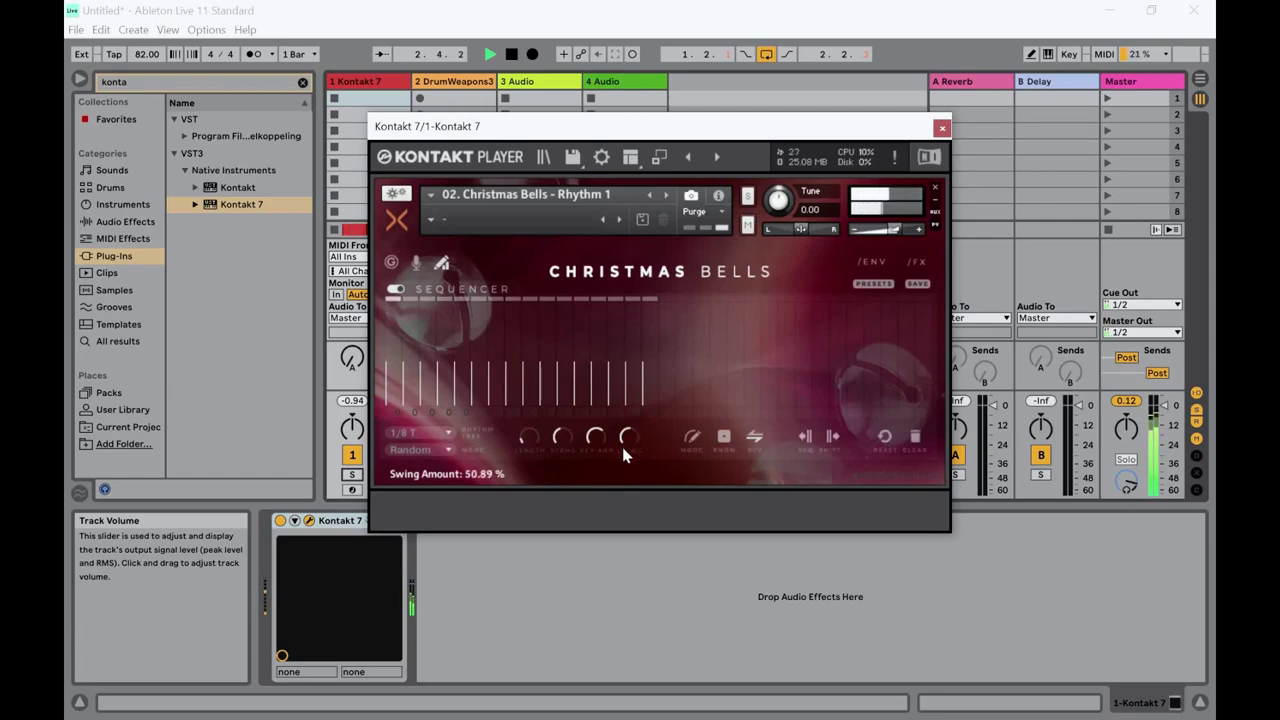
{"action": "left_click_drag", "start_coordinate": [622, 447], "coordinate": [622, 443]}
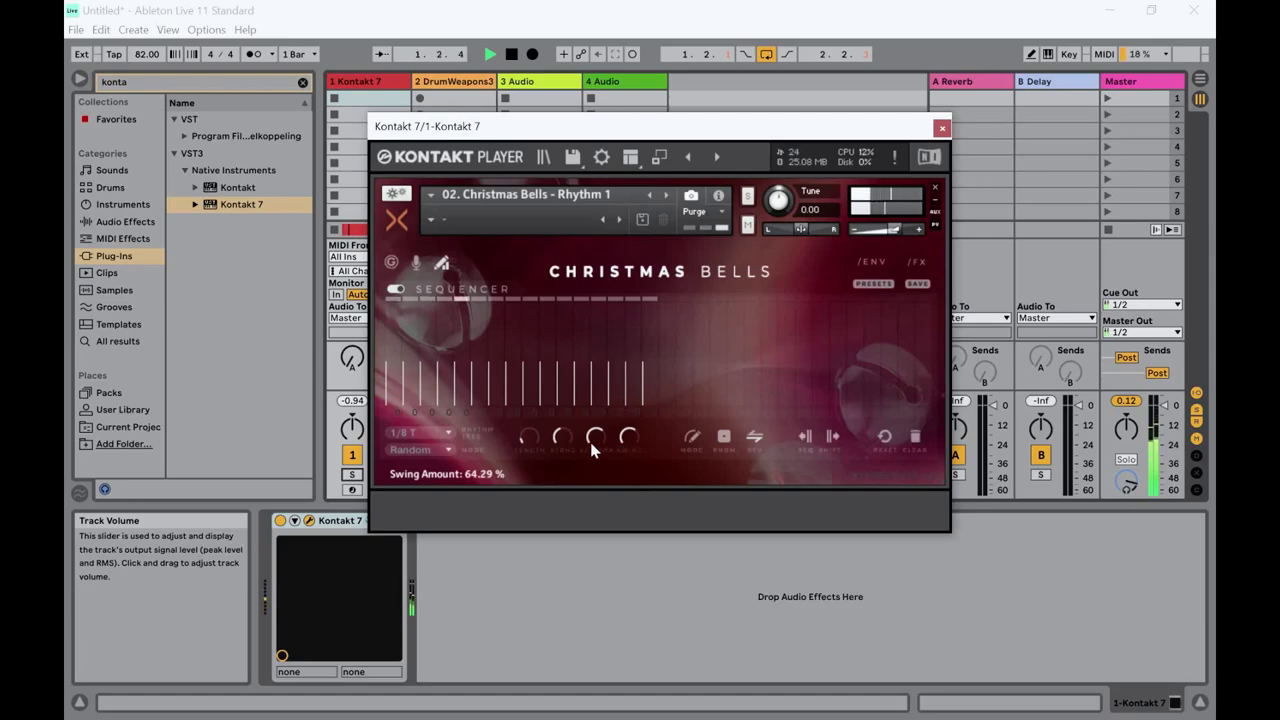
{"action": "mouse_move", "coordinate": [530, 450]}
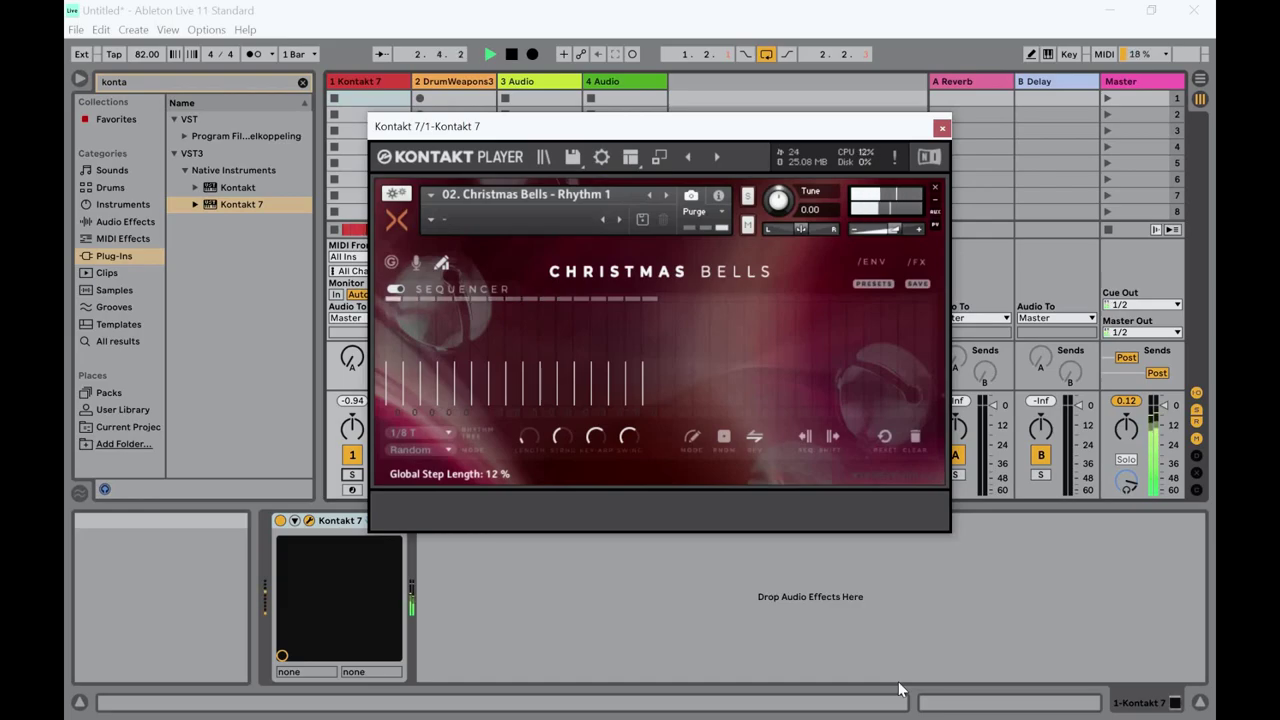
Step: Try the Up & Down, Down, Up and Down & Up arpeggio modes for the sequencer in turn
{"action": "left_click", "coordinate": [427, 451]}
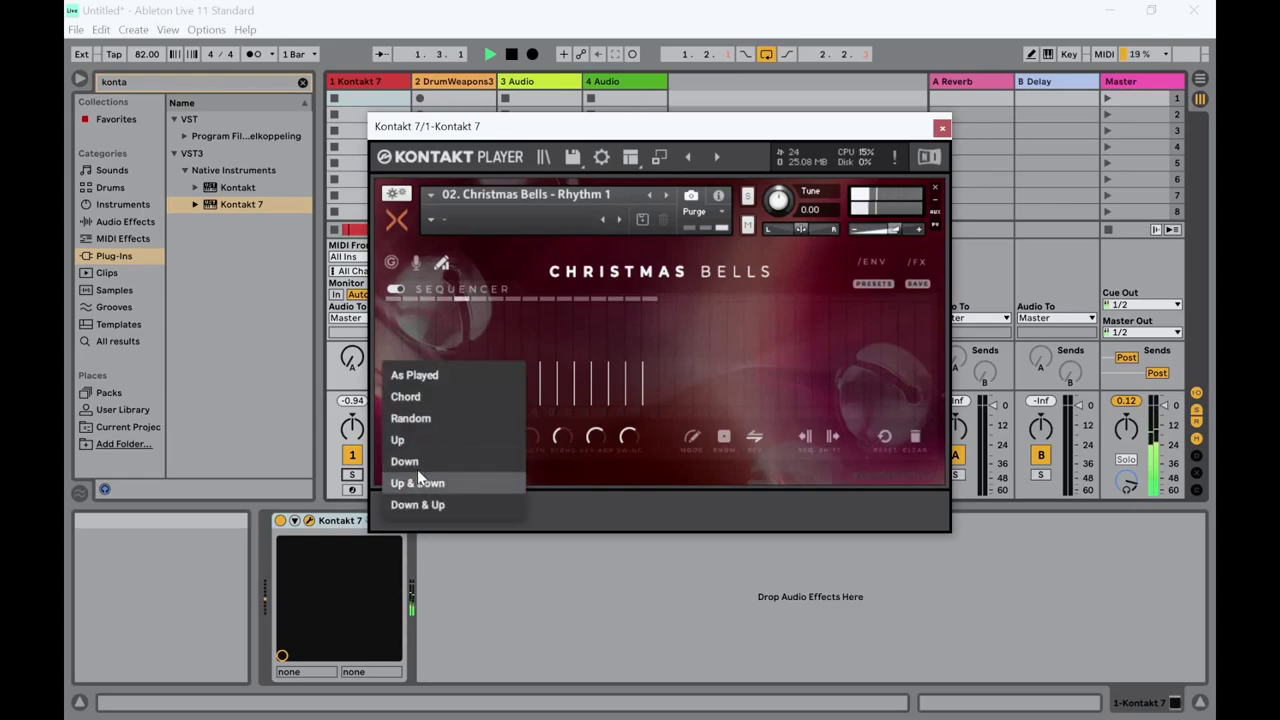
{"action": "left_click", "coordinate": [420, 483]}
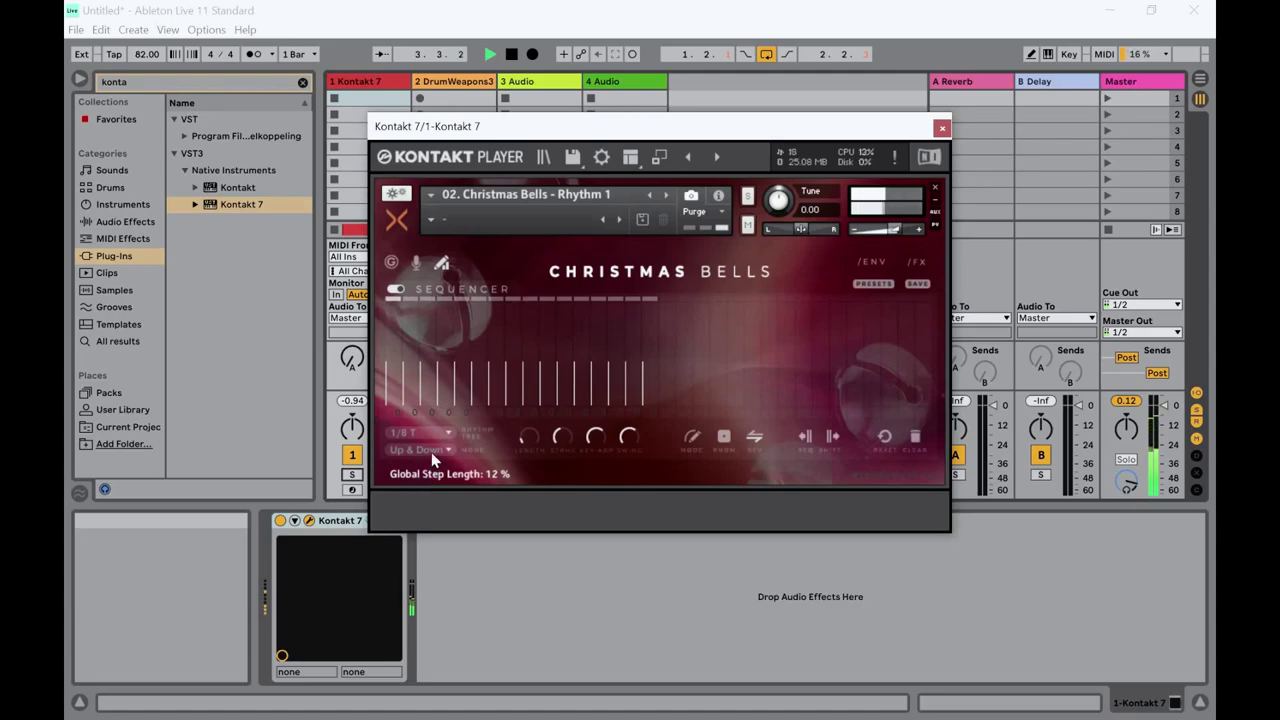
{"action": "left_click", "coordinate": [431, 452]}
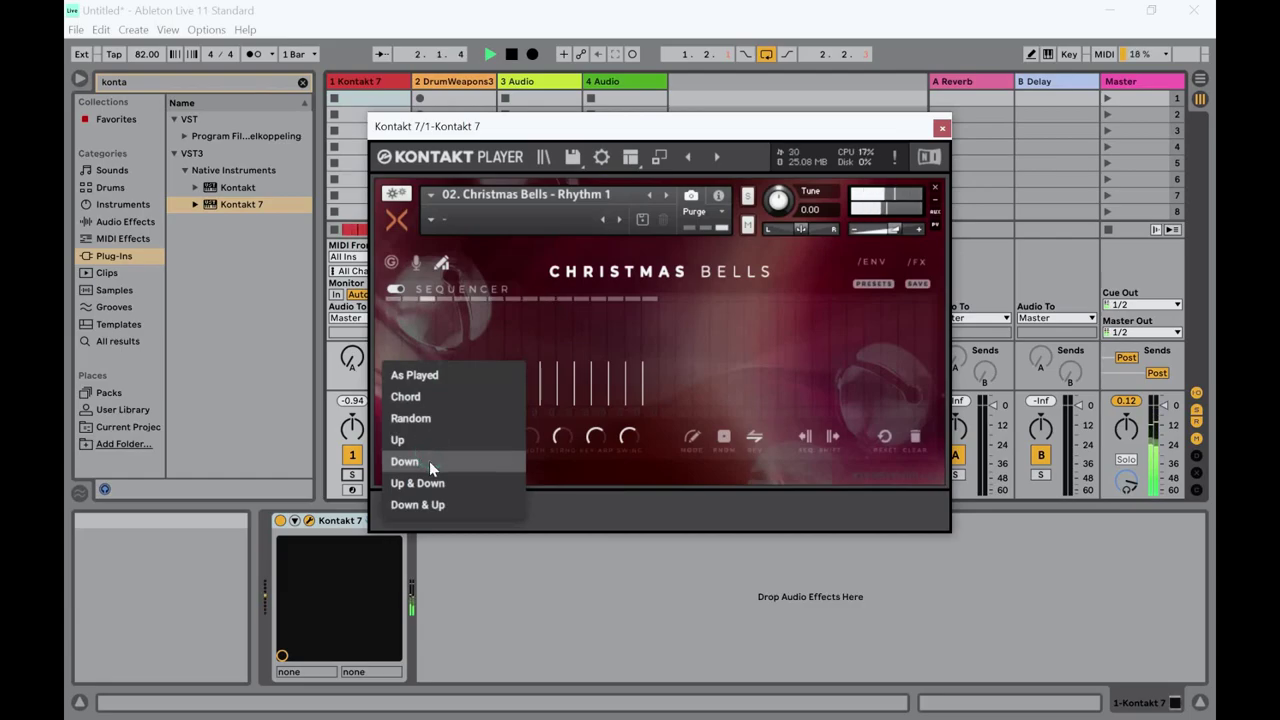
{"action": "left_click", "coordinate": [429, 461]}
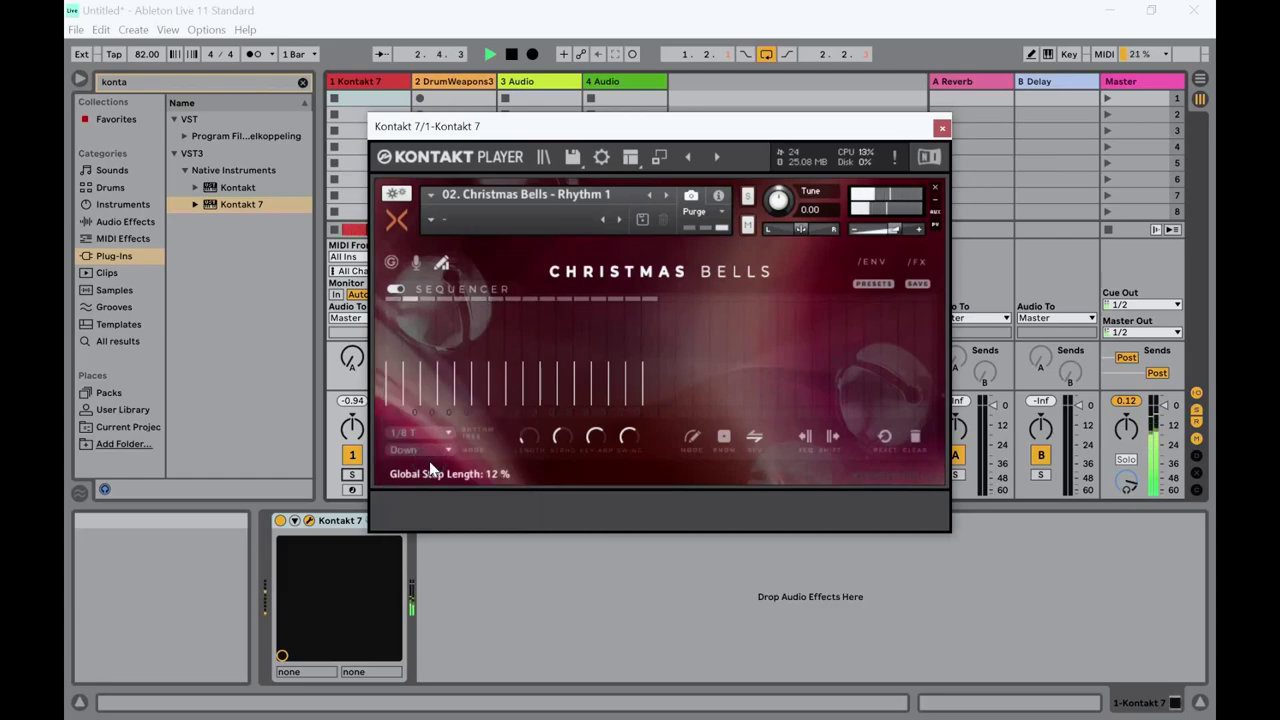
{"action": "left_click", "coordinate": [429, 454]}
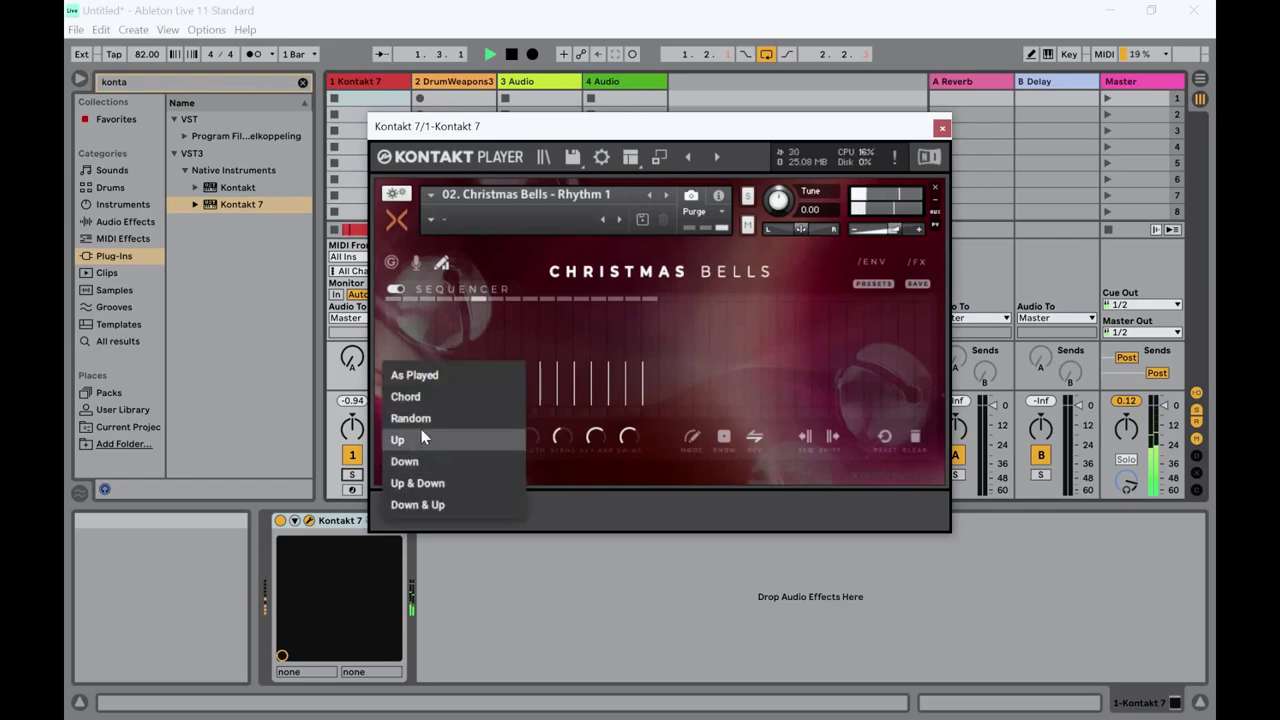
{"action": "left_click", "coordinate": [421, 439]}
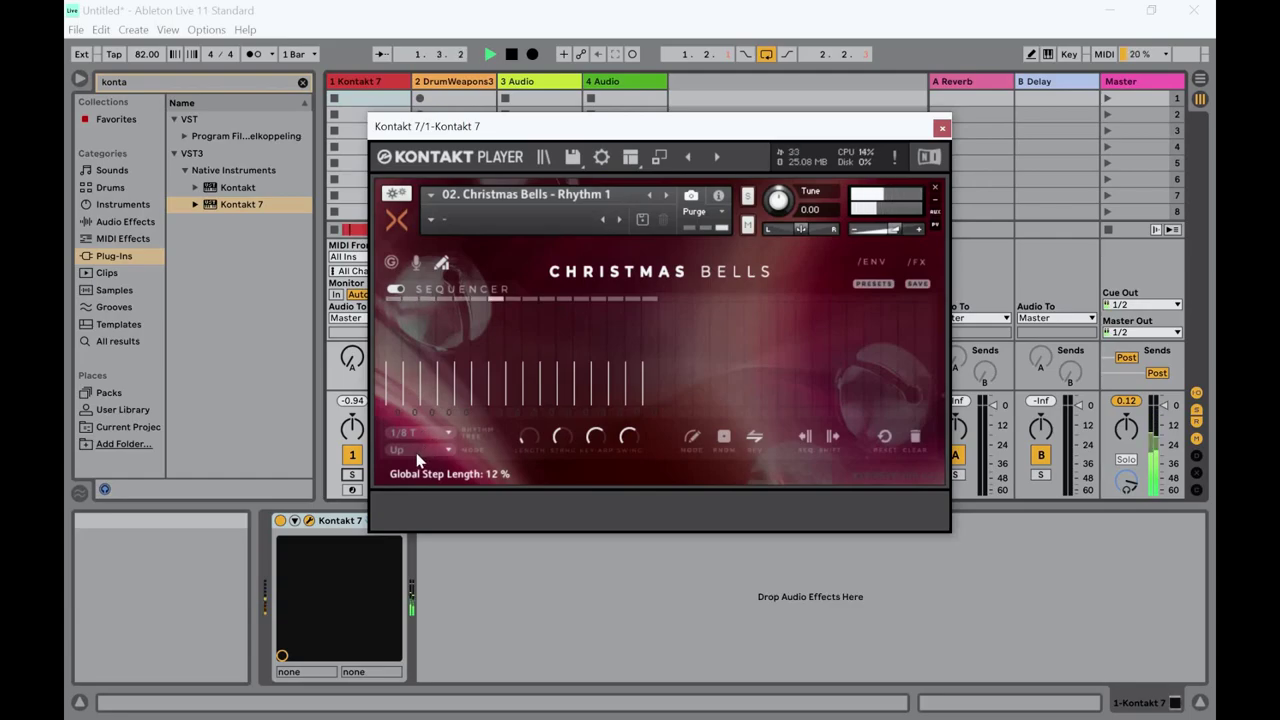
{"action": "left_click", "coordinate": [417, 453]}
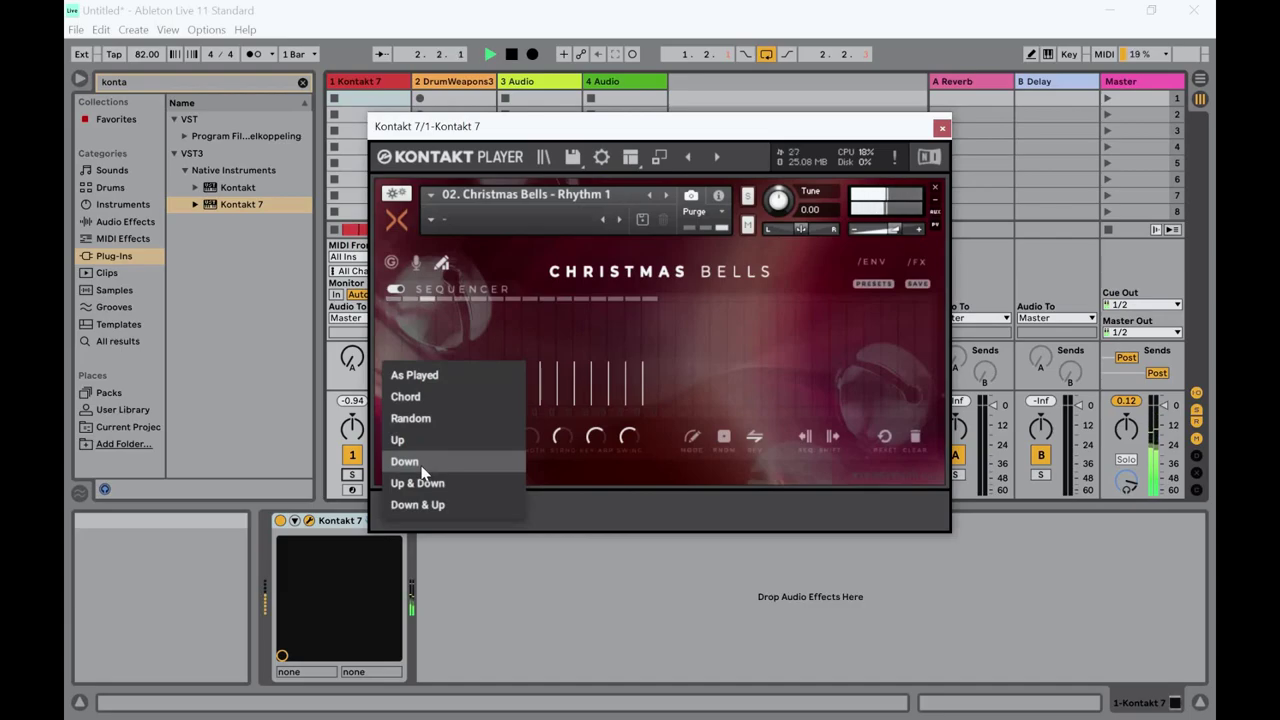
{"action": "left_click", "coordinate": [429, 505]}
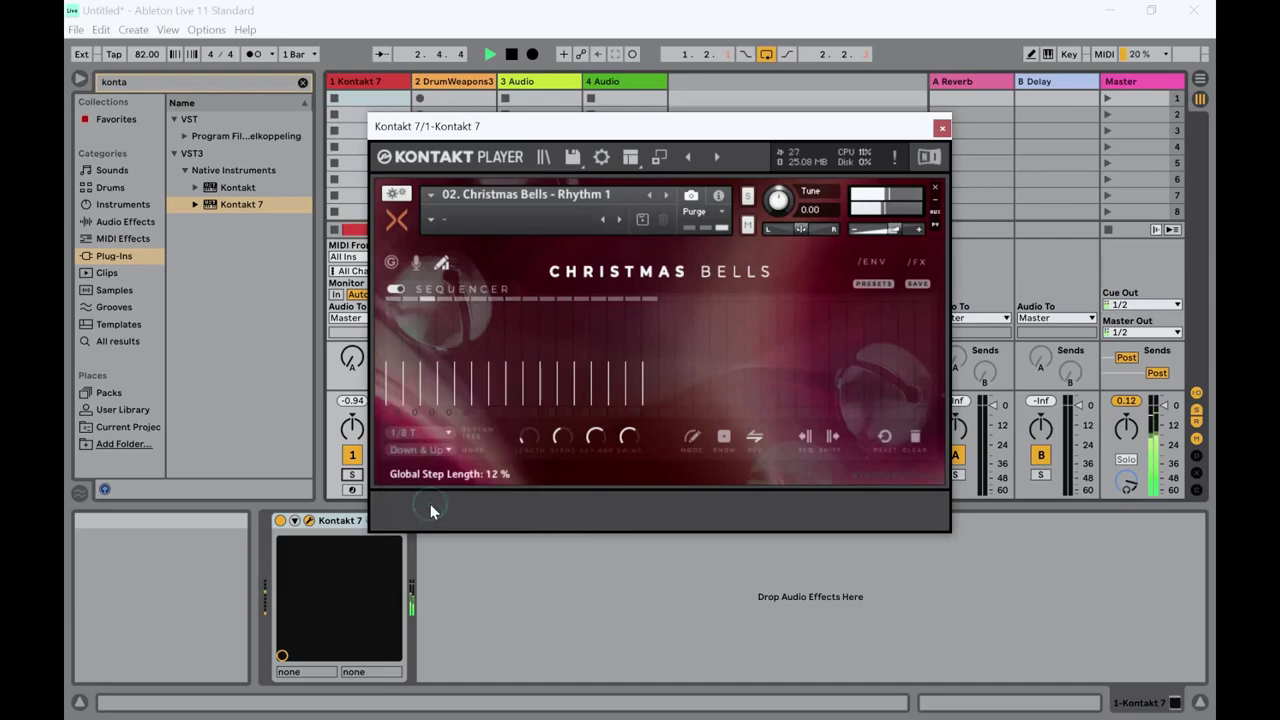
Step: Set the sequencer's arpeggio mode to Up
{"action": "left_click", "coordinate": [423, 451]}
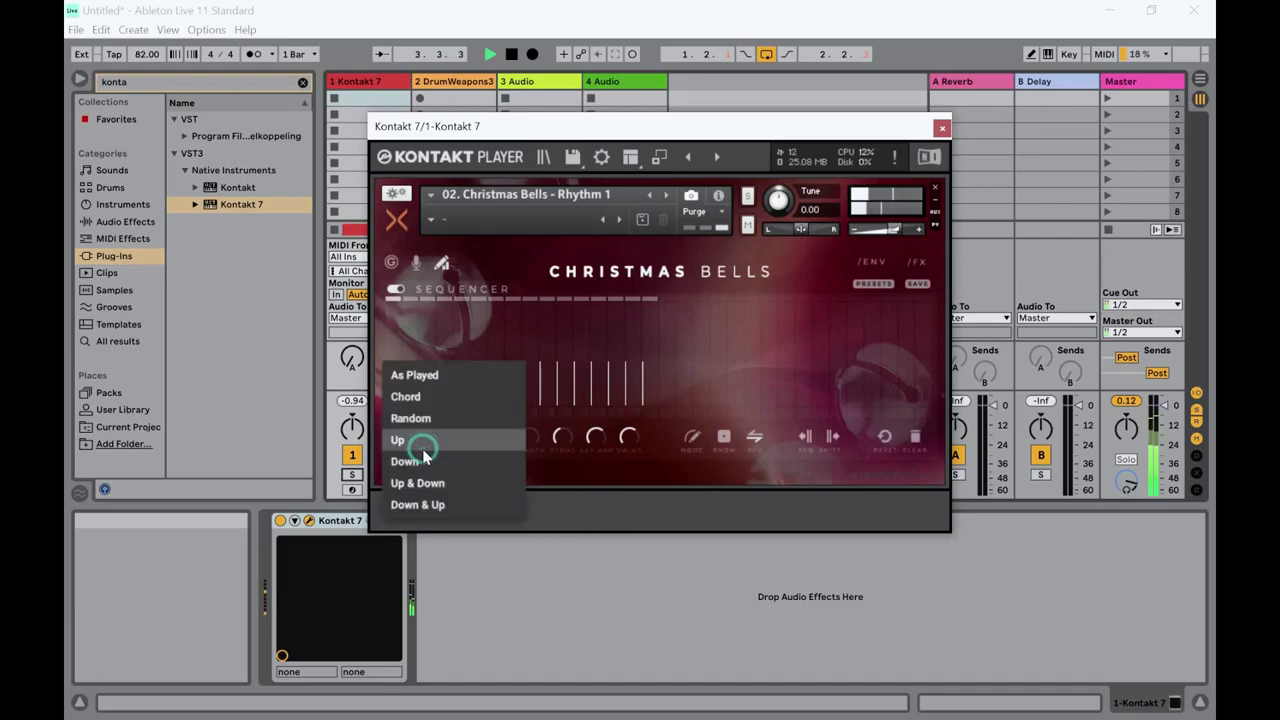
{"action": "left_click", "coordinate": [422, 441]}
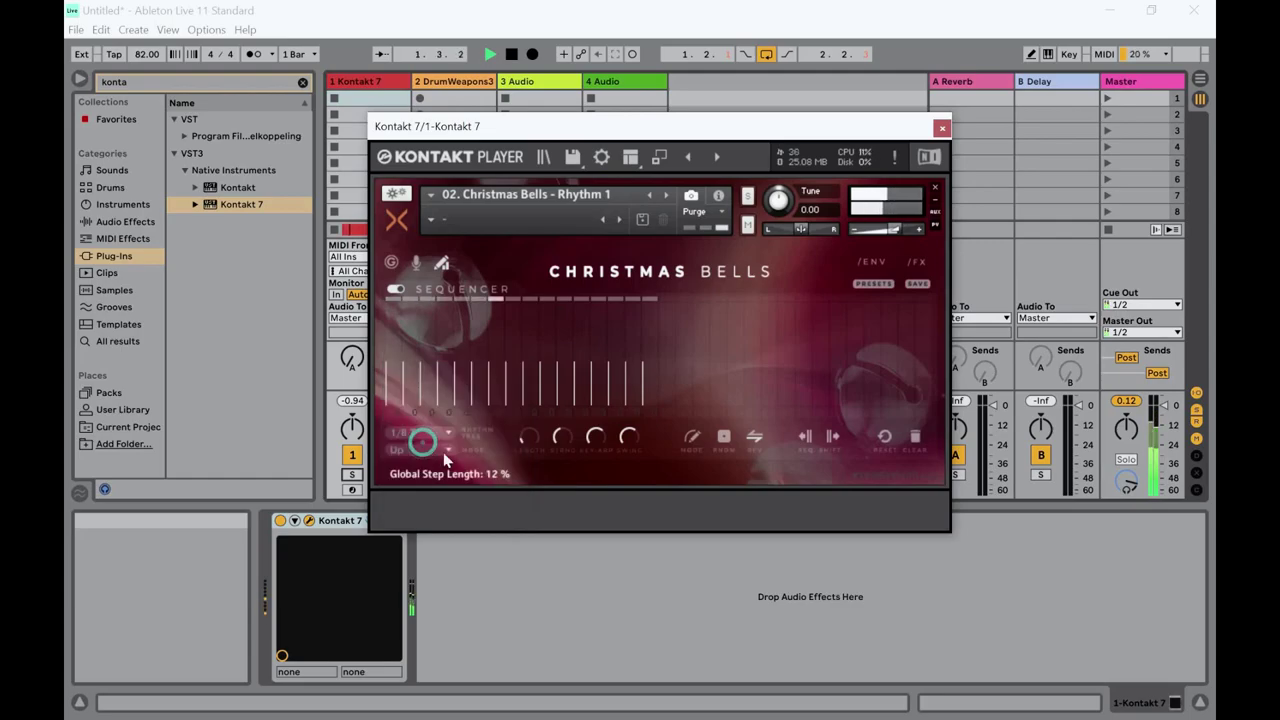
Step: Try a global step strength of 70%, 32% and 11% for the sequencer and settle on 8%
{"action": "left_click_drag", "start_coordinate": [560, 436], "coordinate": [563, 438]}
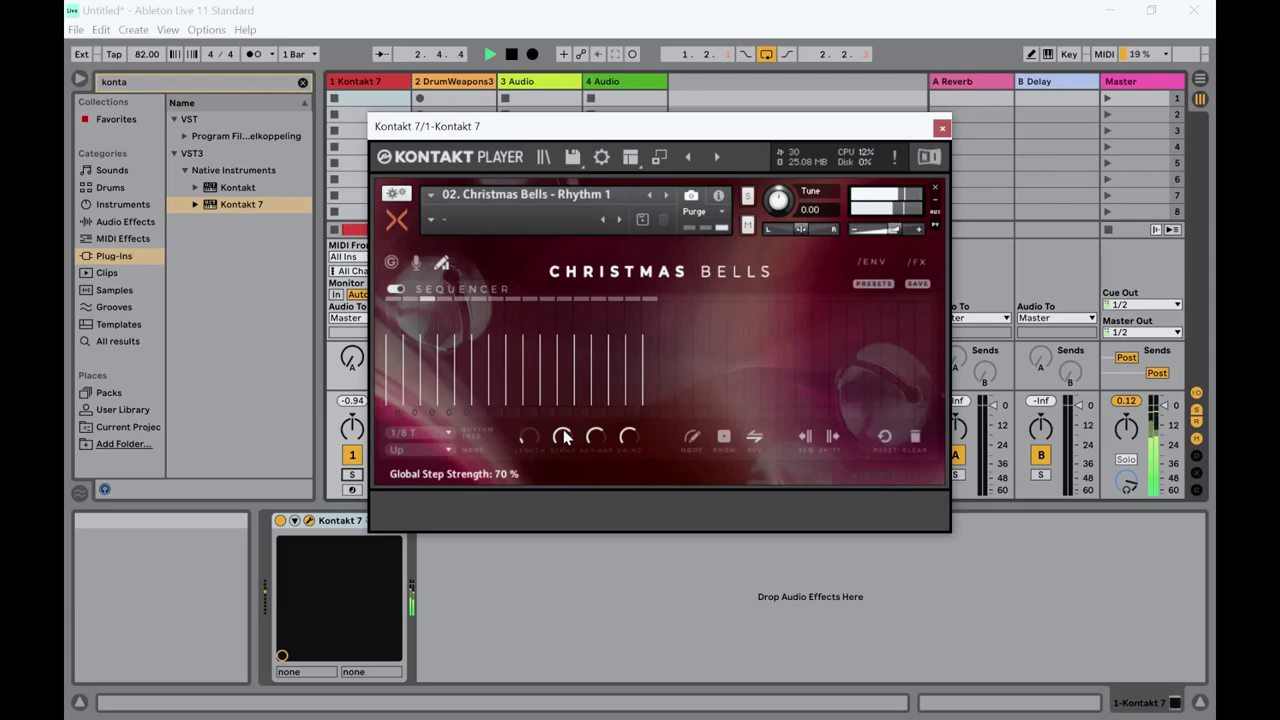
{"action": "left_click_drag", "start_coordinate": [563, 437], "coordinate": [559, 448]}
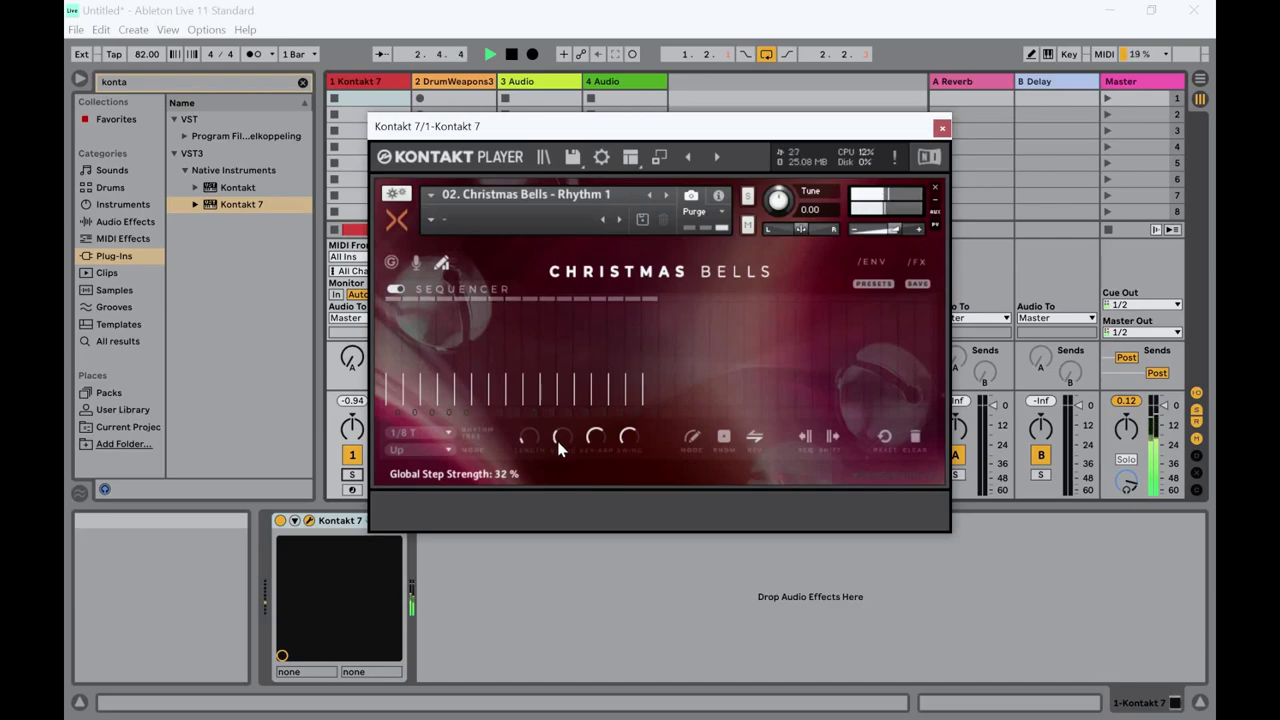
{"action": "left_click_drag", "start_coordinate": [558, 450], "coordinate": [558, 452]}
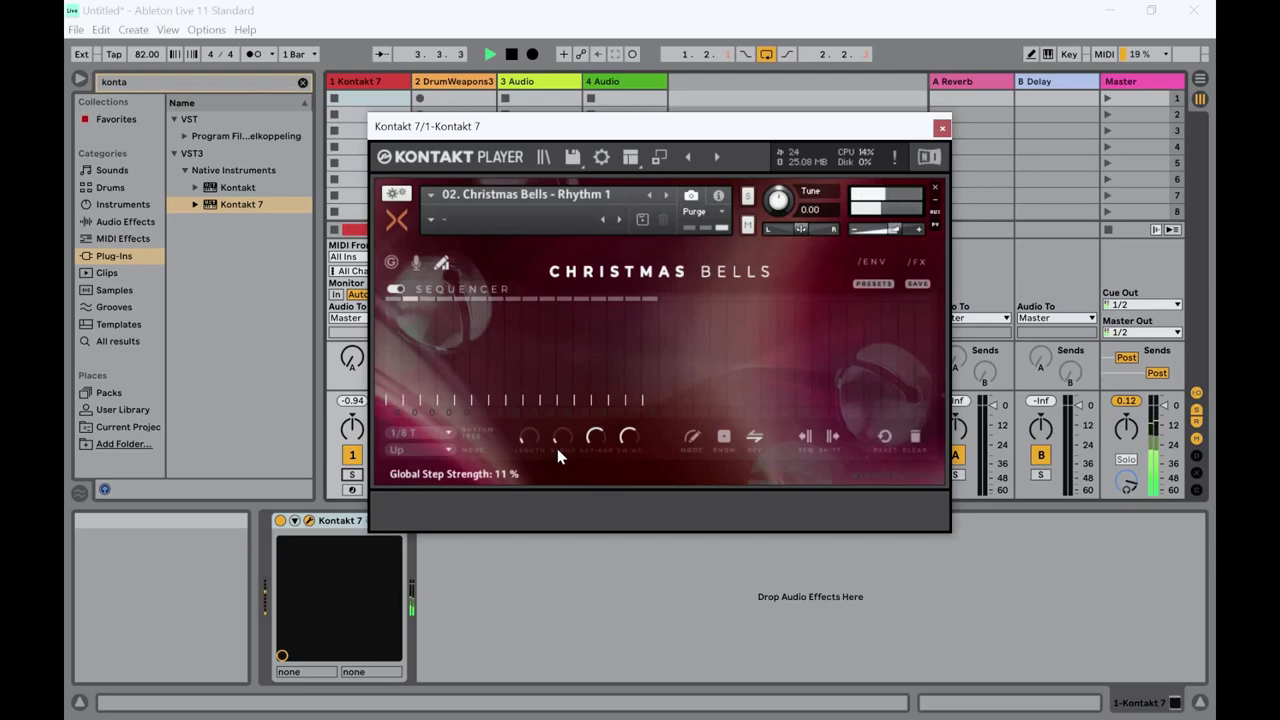
{"action": "left_click_drag", "start_coordinate": [557, 449], "coordinate": [558, 455]}
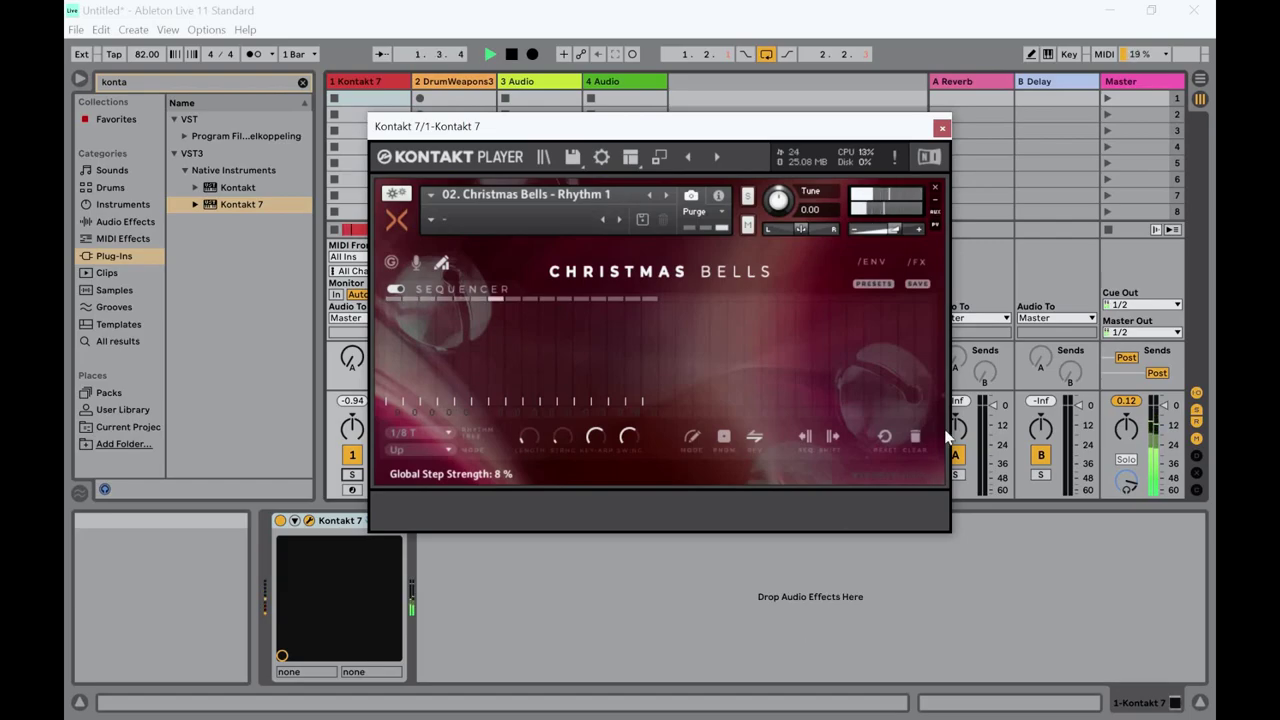
Step: Show the instrument's envelope controls and narrow the stereo amount to 5%
{"action": "left_click", "coordinate": [869, 264]}
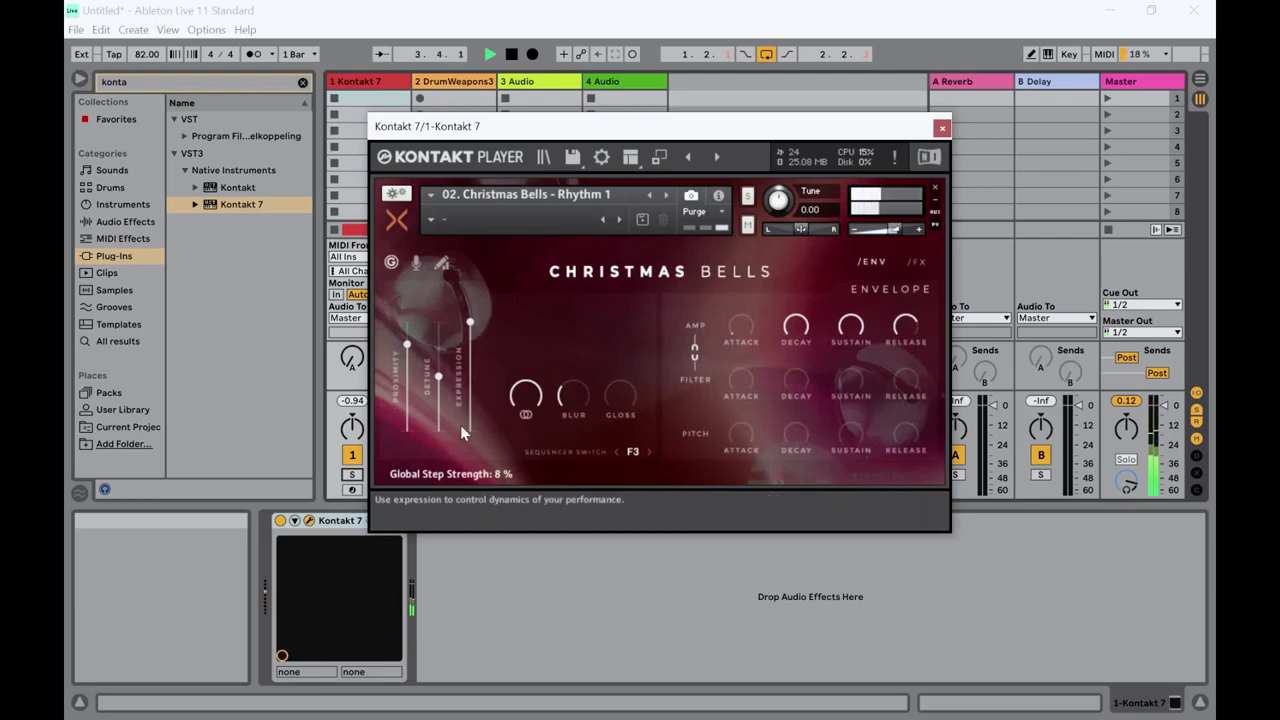
{"action": "left_click_drag", "start_coordinate": [577, 398], "coordinate": [522, 455]}
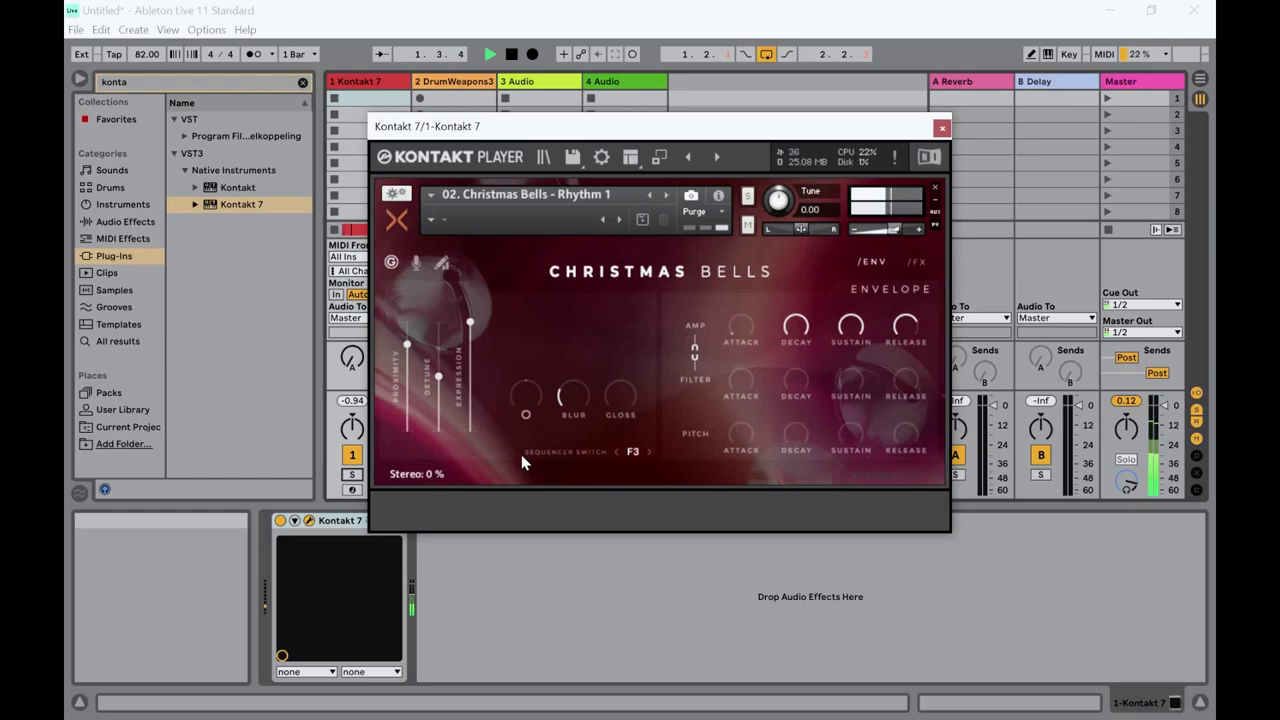
{"action": "left_click_drag", "start_coordinate": [521, 461], "coordinate": [521, 450]}
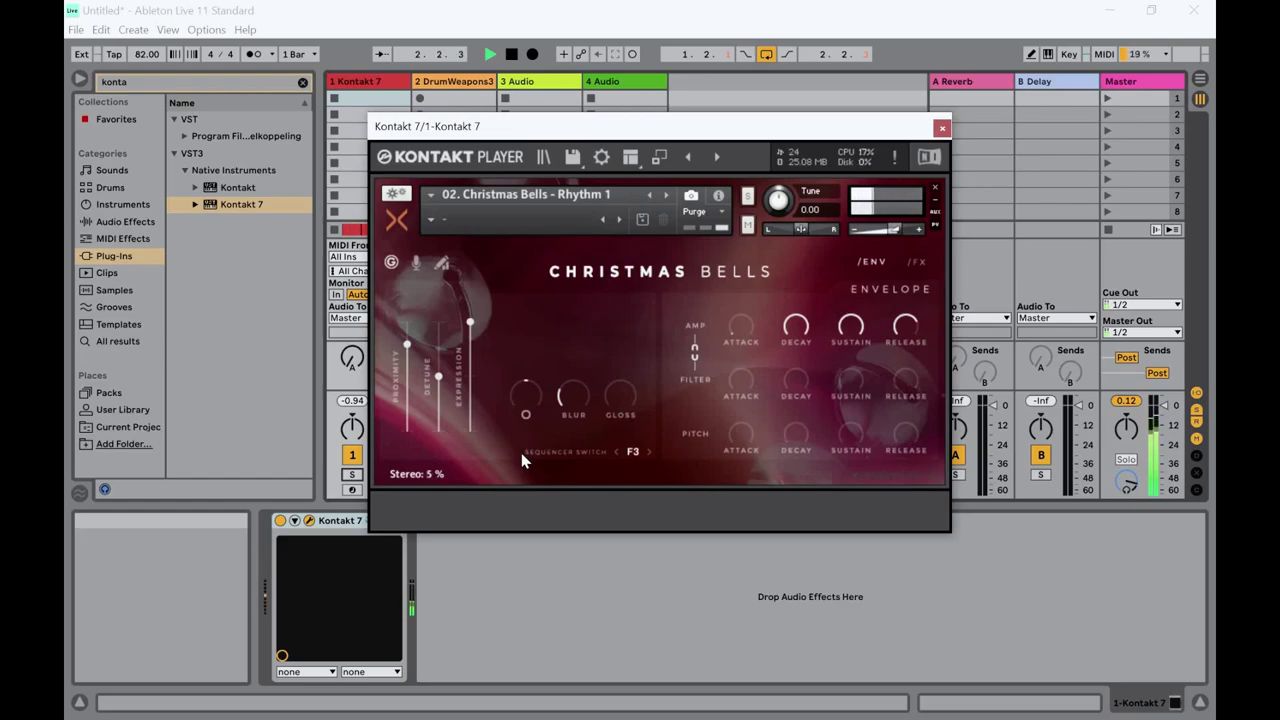
Step: Set the filter envelope decay to 11.0 ms, the pitch envelope decay to 22.3 ms and the gloss to 20%
{"action": "mouse_move", "coordinate": [800, 383]}
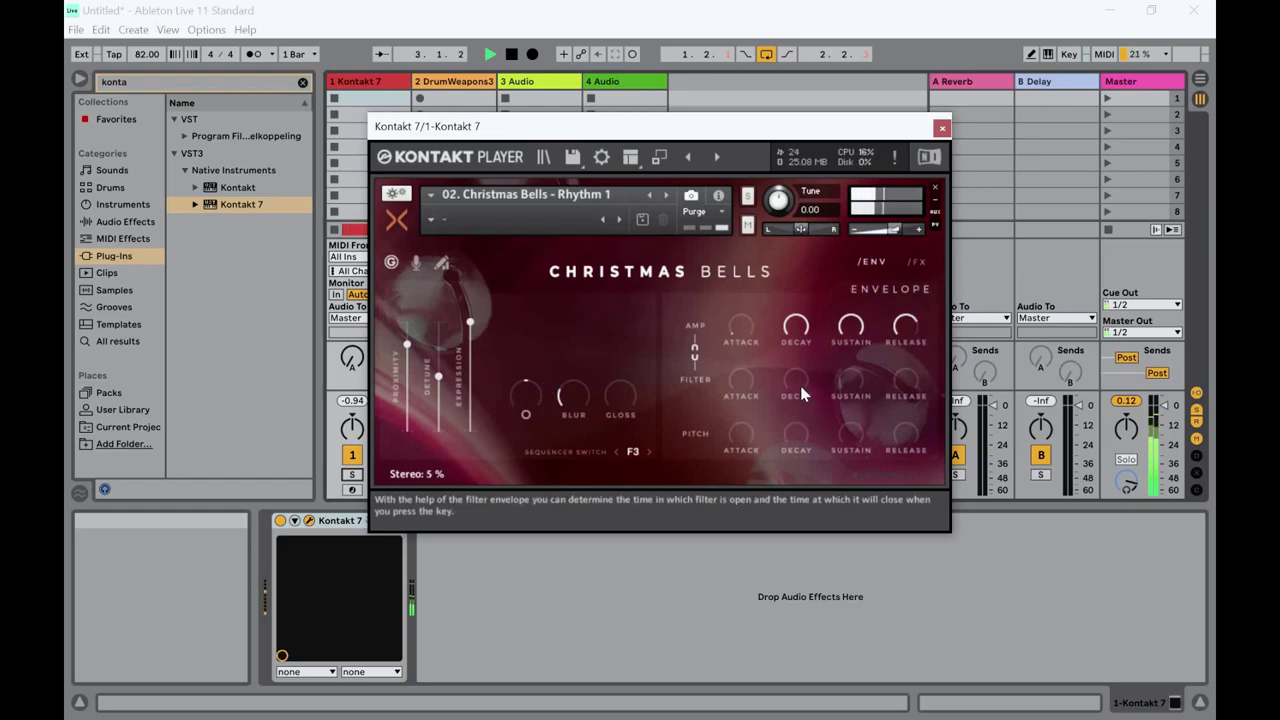
{"action": "left_click_drag", "start_coordinate": [800, 383], "coordinate": [802, 387]}
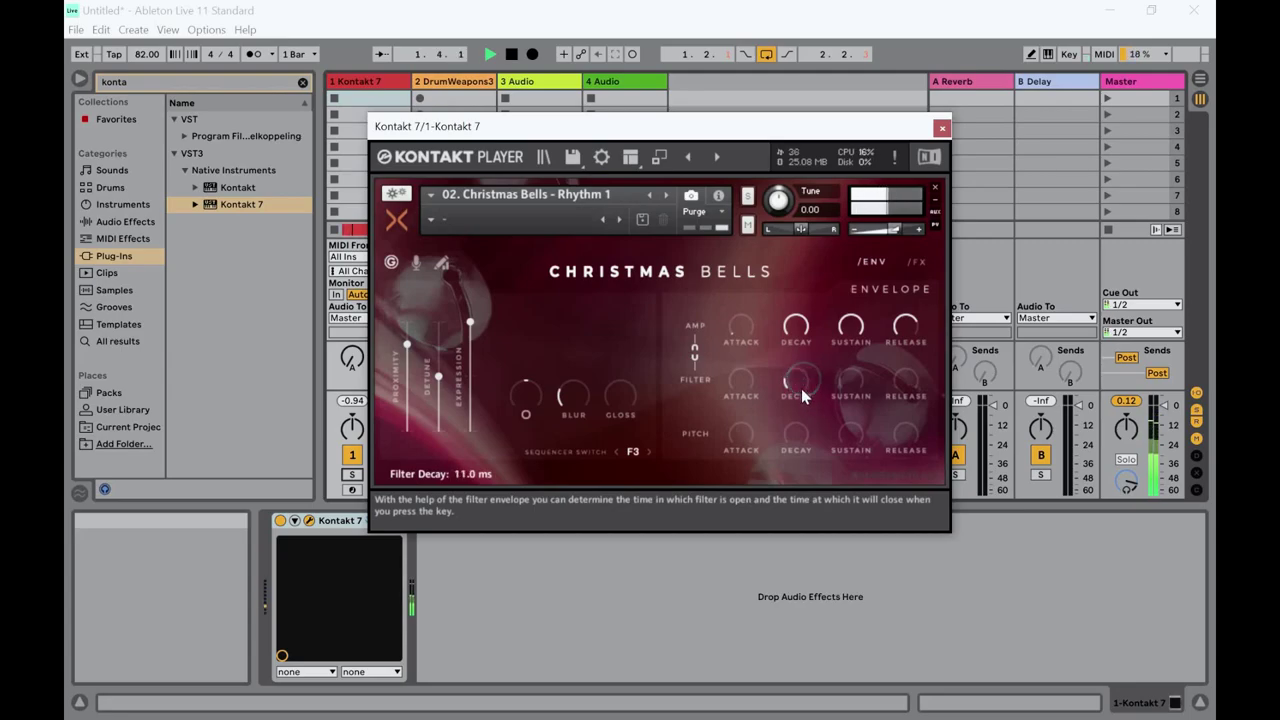
{"action": "left_click_drag", "start_coordinate": [801, 434], "coordinate": [801, 426]}
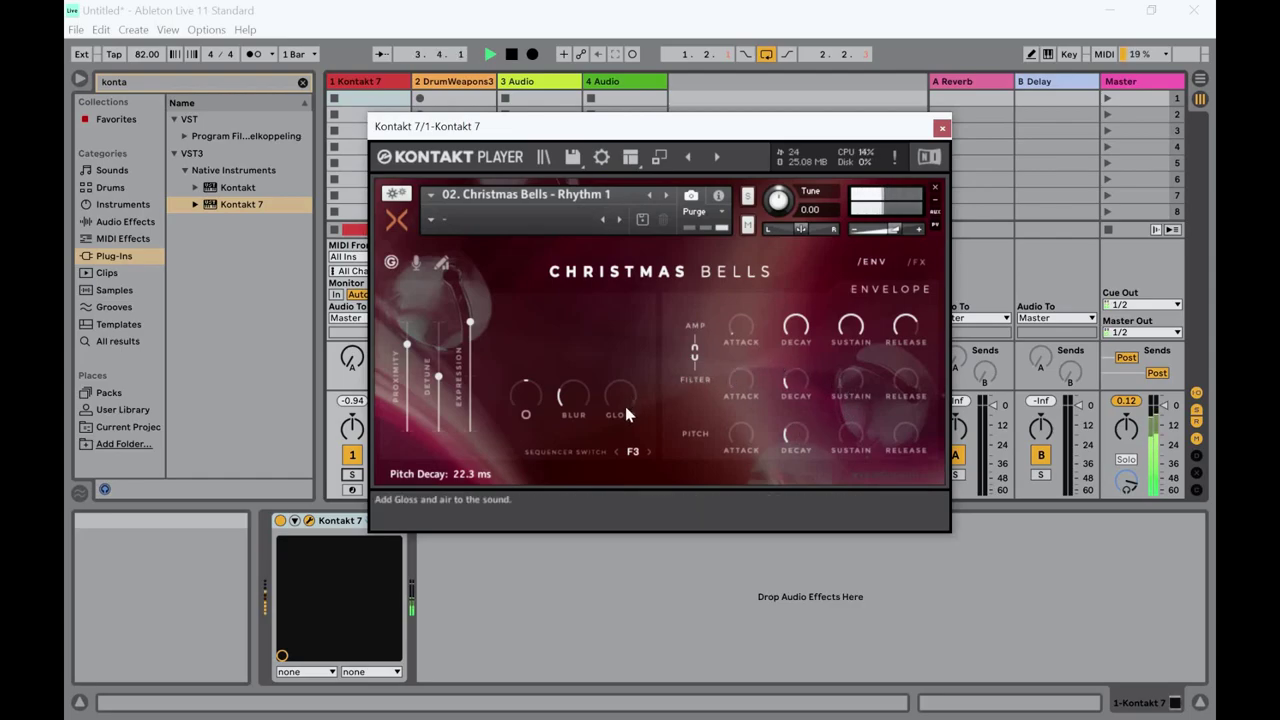
{"action": "left_click_drag", "start_coordinate": [626, 412], "coordinate": [627, 398]}
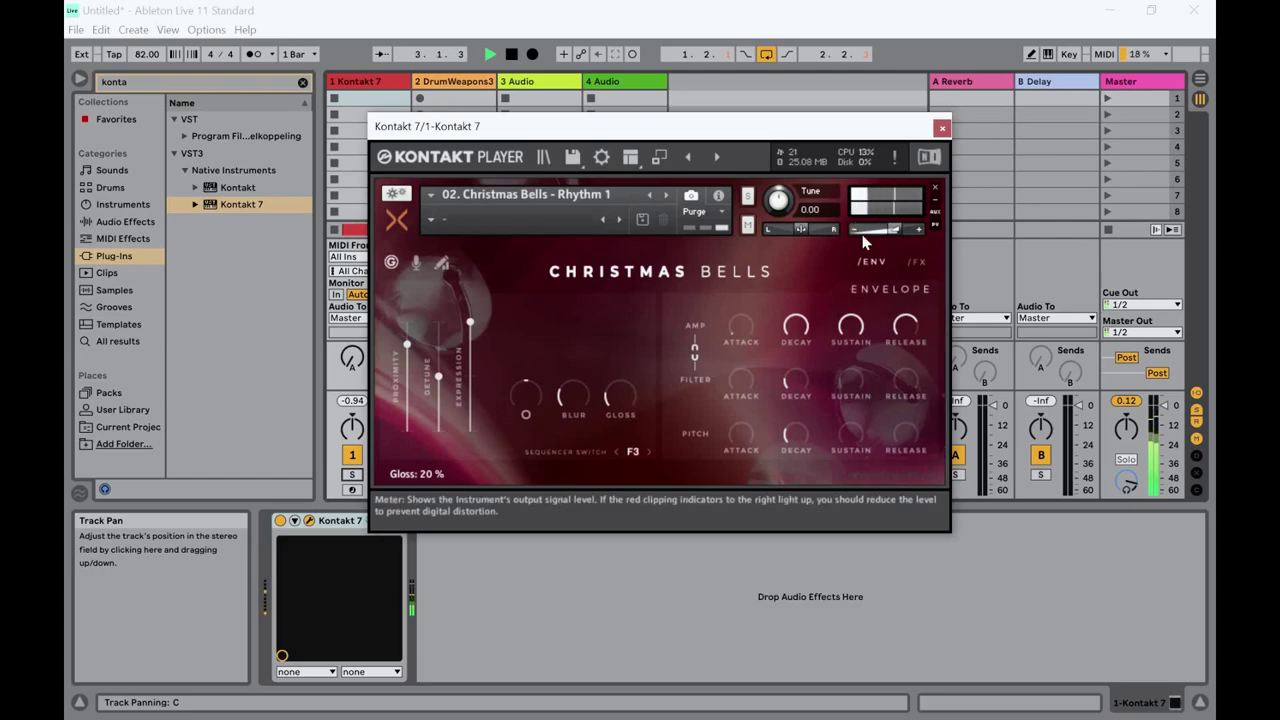
Step: In the instrument's effects, raise the tape amount, then try a degrade amount of 12% and return it to 0%
{"action": "left_click", "coordinate": [916, 263]}
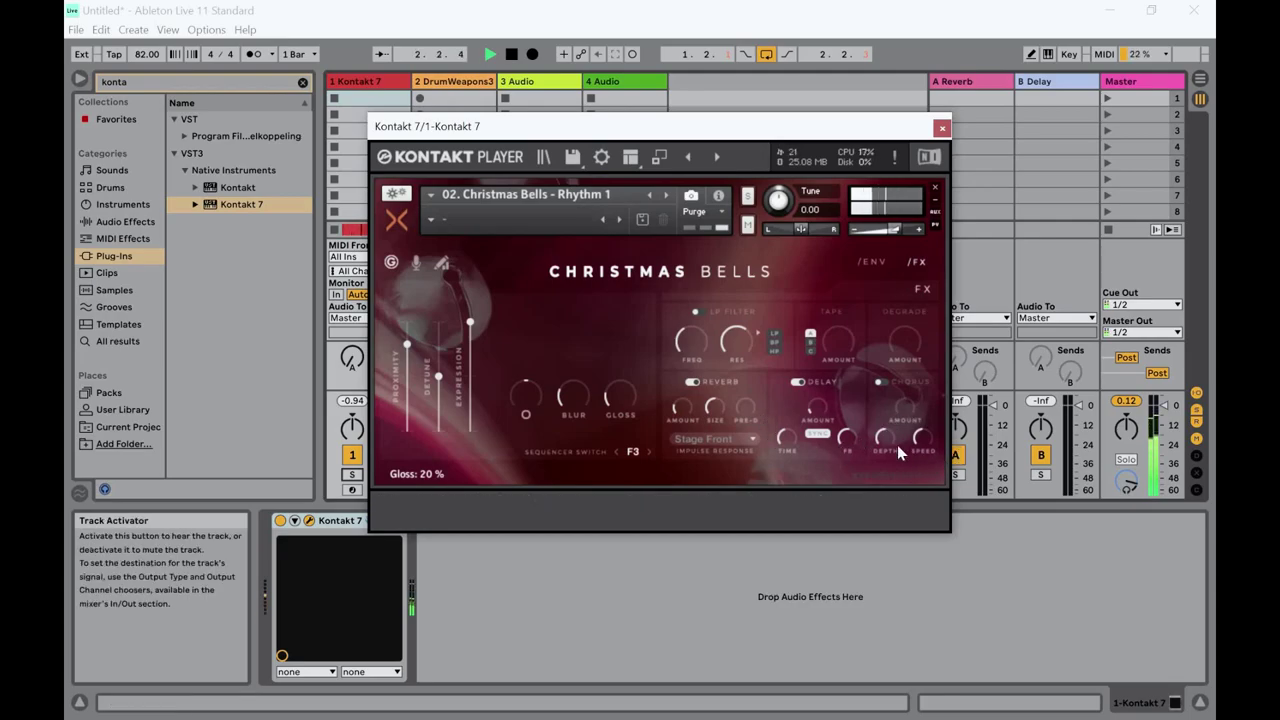
{"action": "left_click_drag", "start_coordinate": [847, 353], "coordinate": [903, 343]}
{"action": "left_click", "coordinate": [898, 347]}
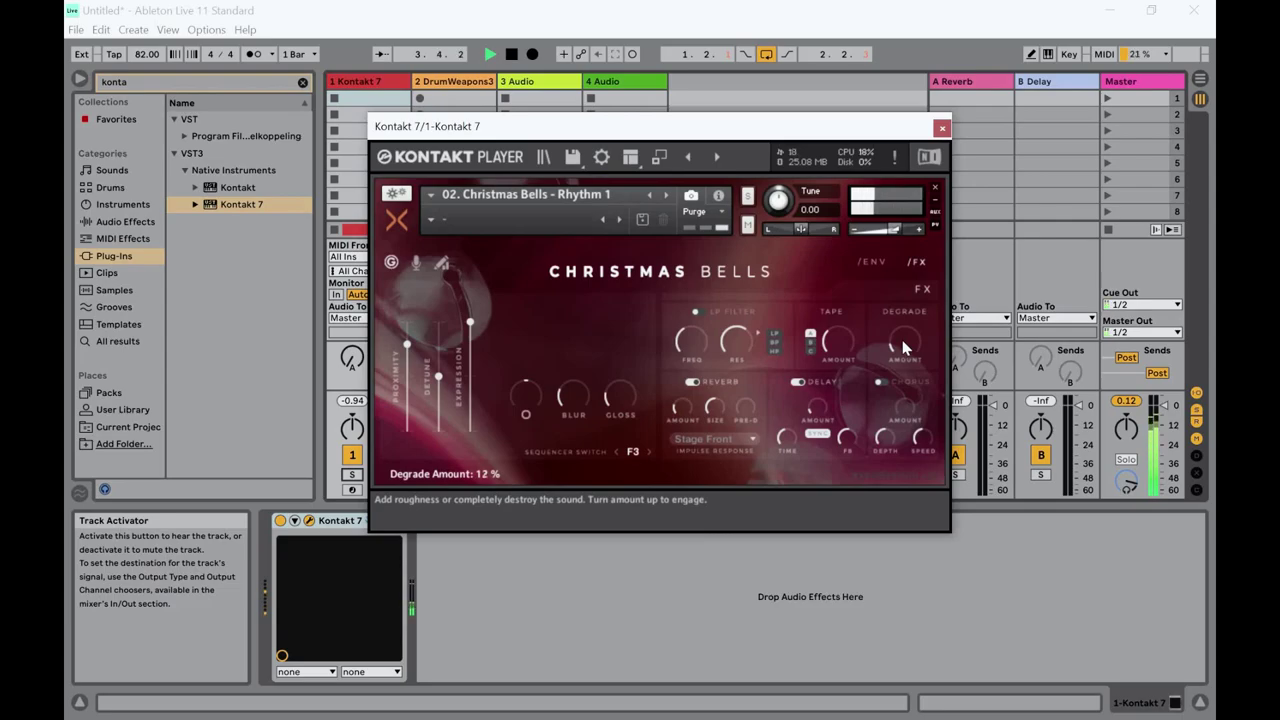
{"action": "left_click_drag", "start_coordinate": [903, 347], "coordinate": [901, 347]}
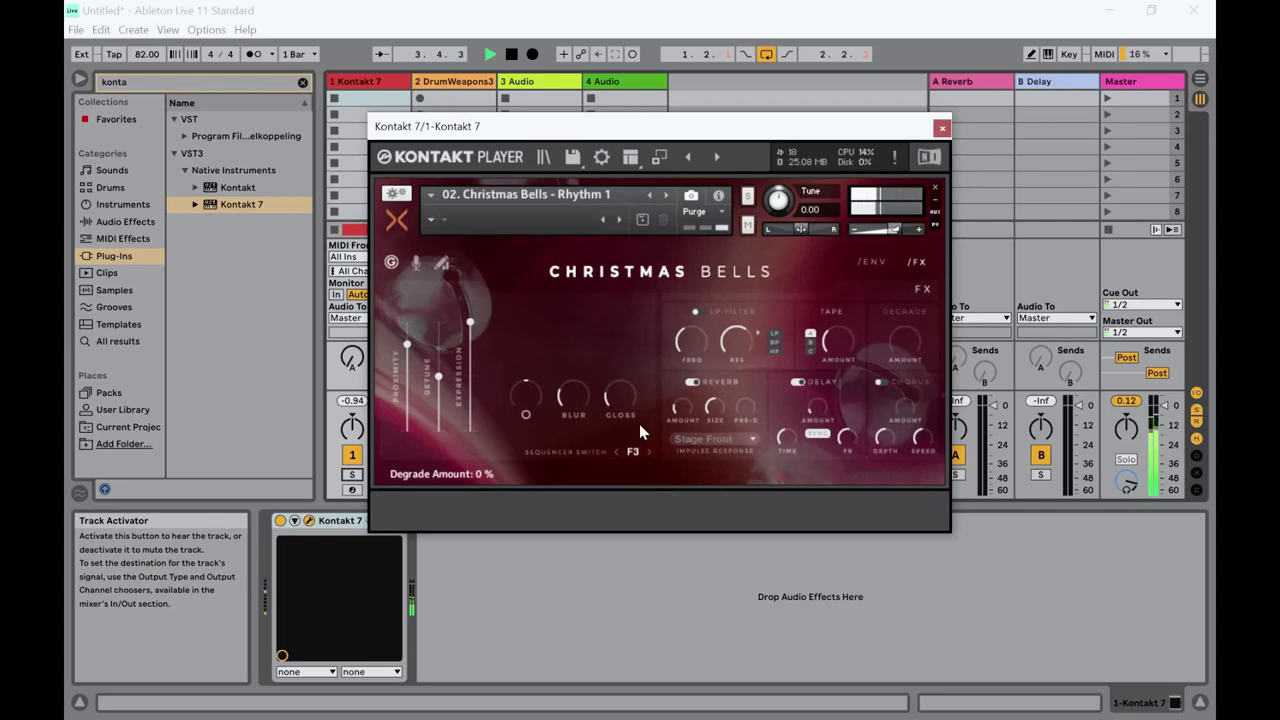
Step: Set the reverb pre-delay to 3.6 ms and the delay time to 1/2 T
{"action": "left_click", "coordinate": [742, 407]}
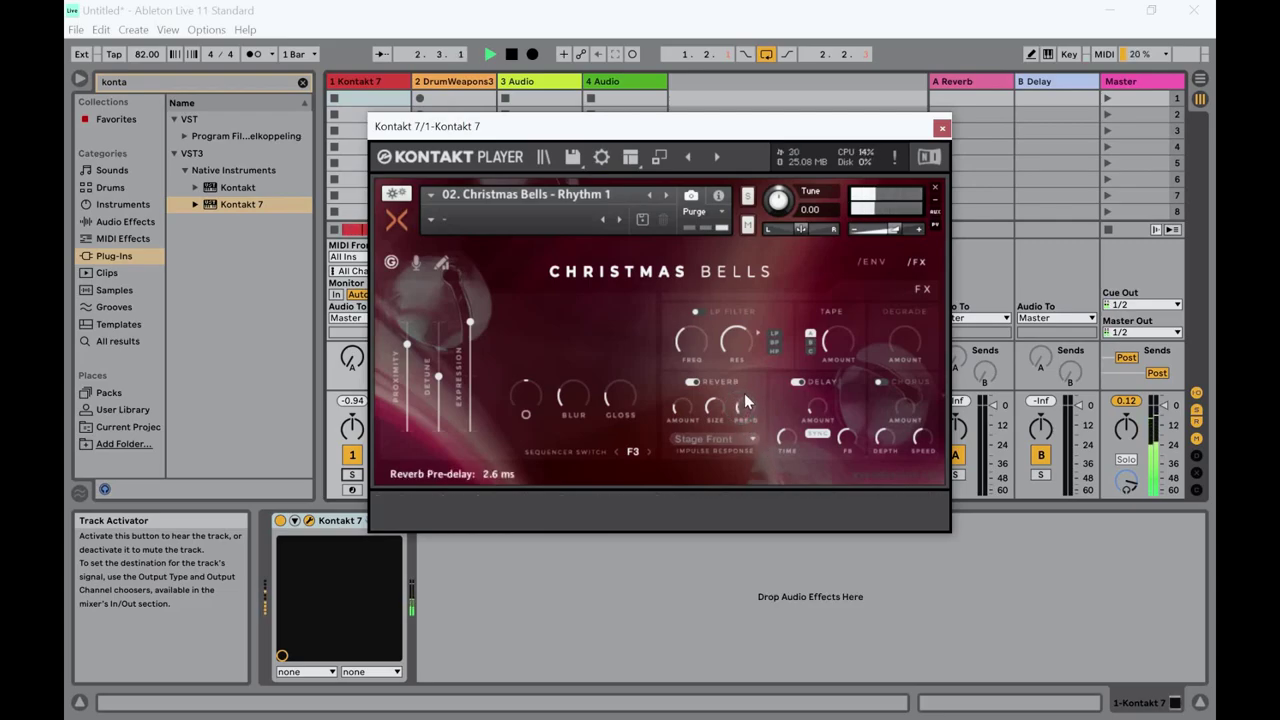
{"action": "scroll", "coordinate": [745, 396], "scroll_direction": "up", "scroll_amount": 2}
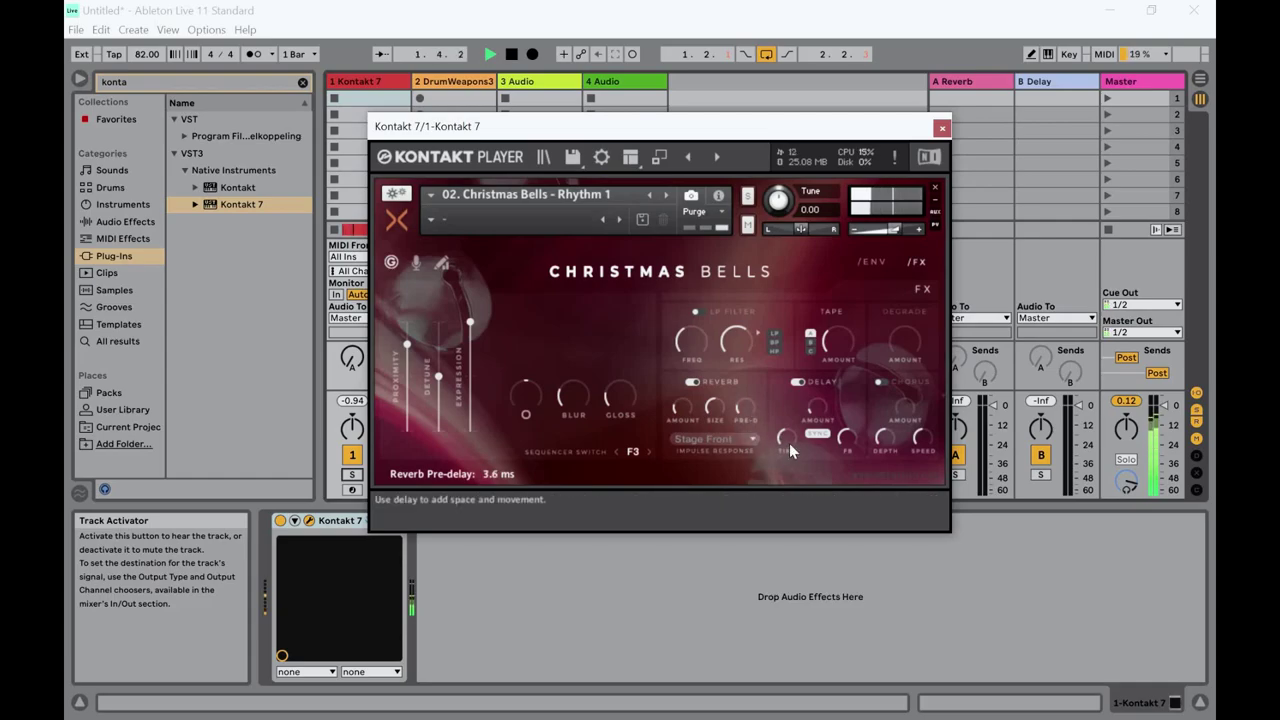
{"action": "scroll", "coordinate": [783, 447], "scroll_direction": "up", "scroll_amount": 1}
{"action": "scroll", "coordinate": [783, 447], "scroll_direction": "up", "scroll_amount": 6}
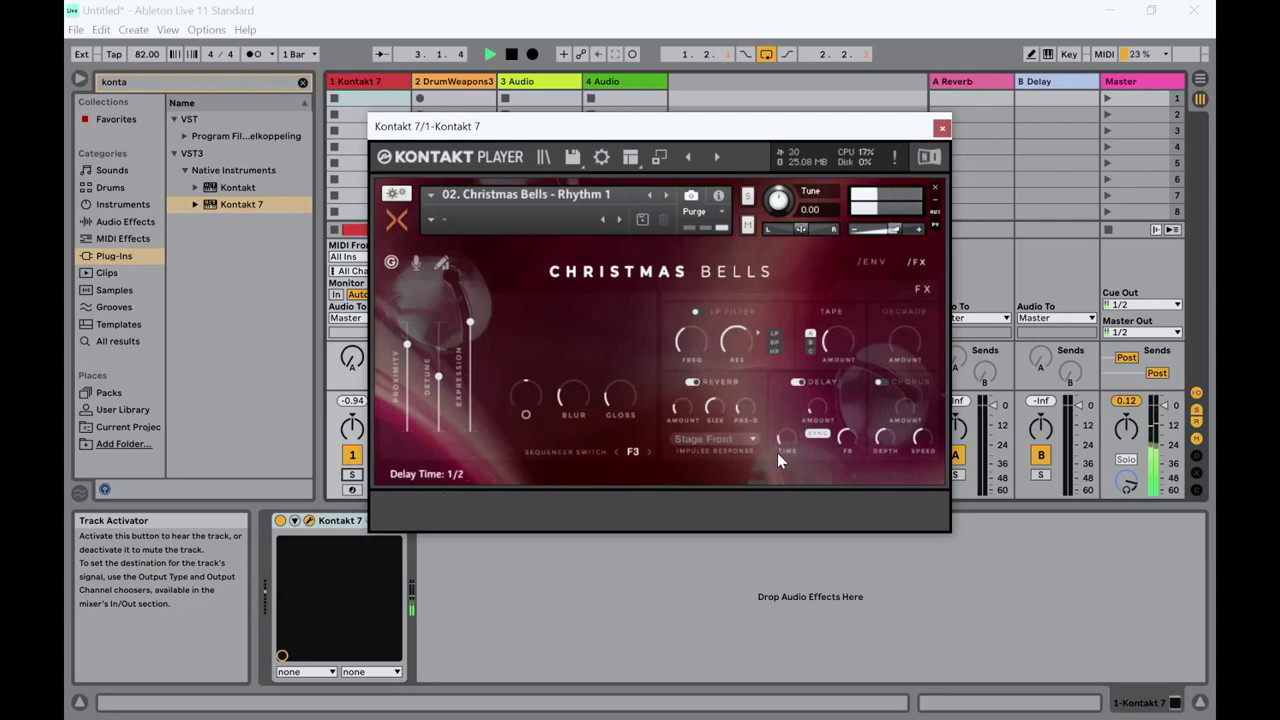
Step: Try the Bright Room, B-Canyon, Abbey Rear, Burning Sand and Bright Chmbr impulse responses for the reverb in turn
{"action": "left_click", "coordinate": [752, 438]}
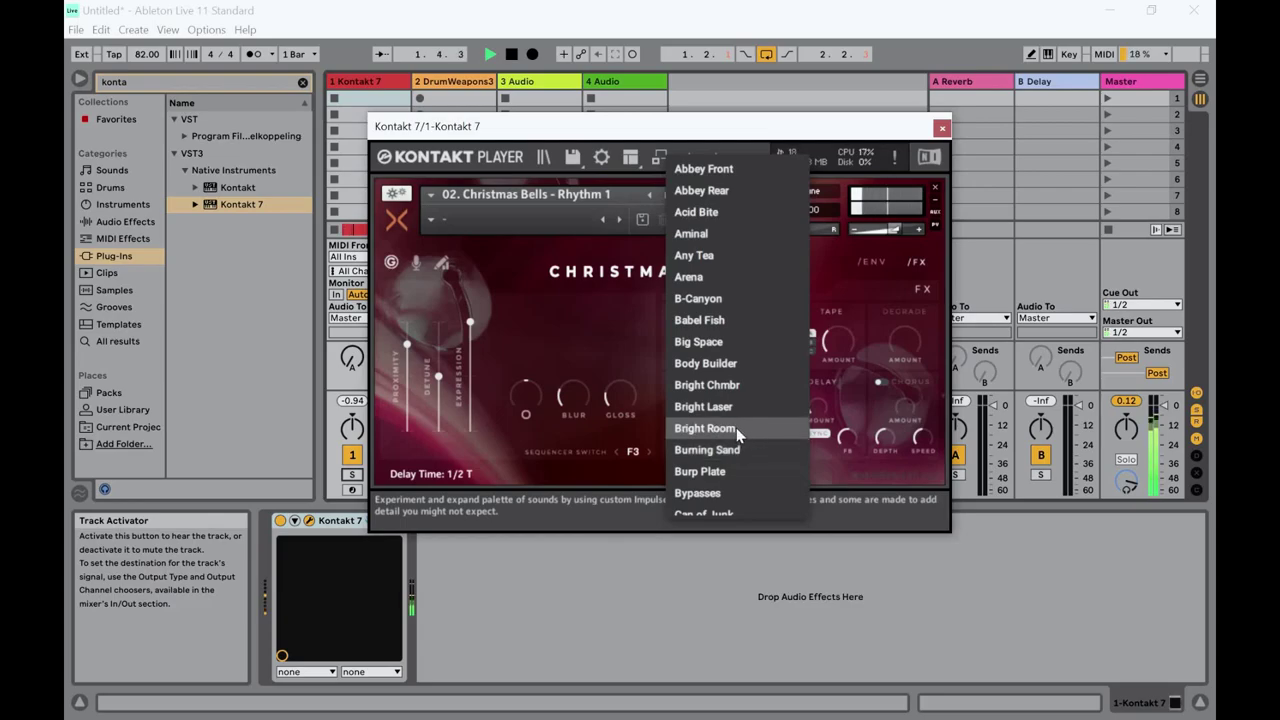
{"action": "left_click", "coordinate": [736, 427]}
{"action": "left_click", "coordinate": [746, 441]}
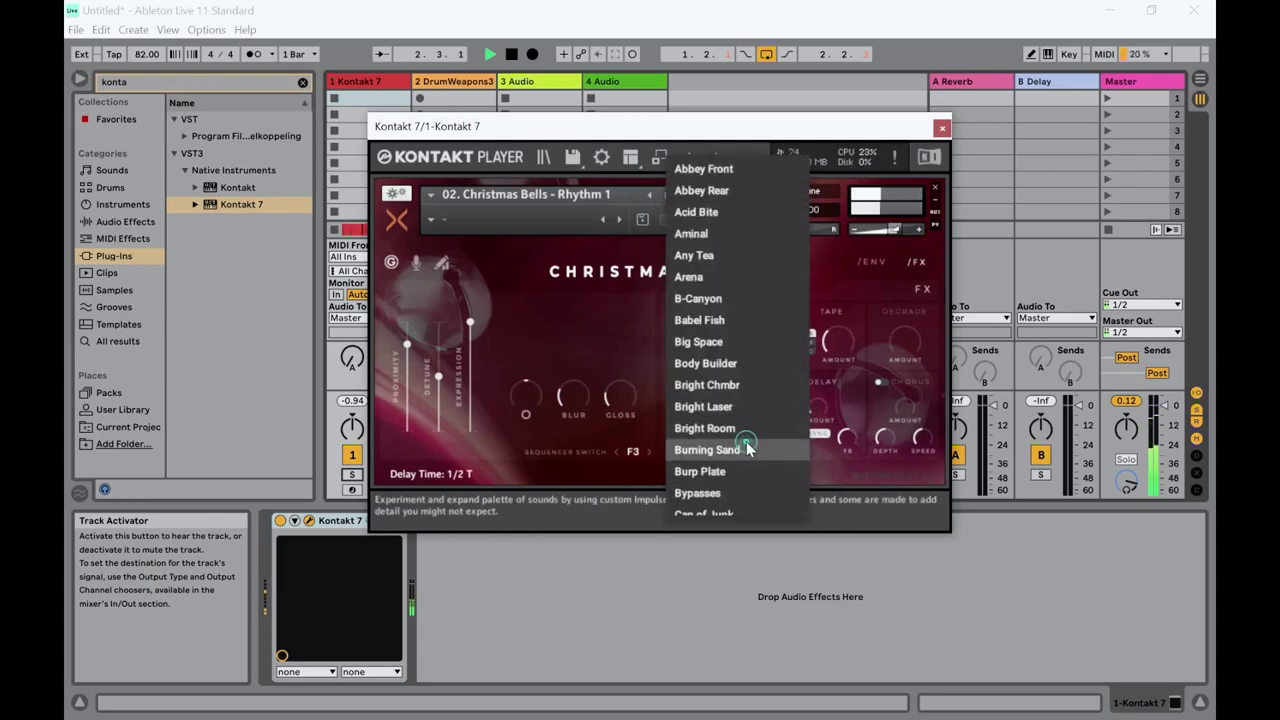
{"action": "left_click", "coordinate": [723, 300]}
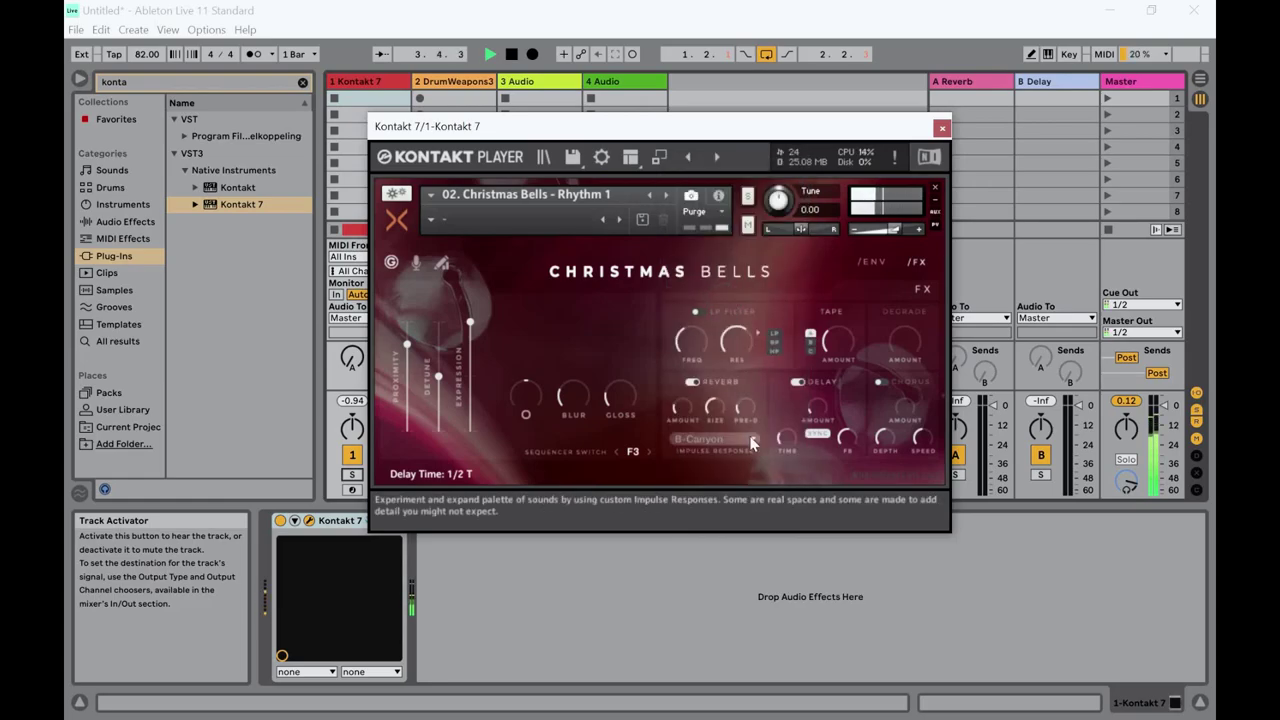
{"action": "left_click", "coordinate": [752, 441]}
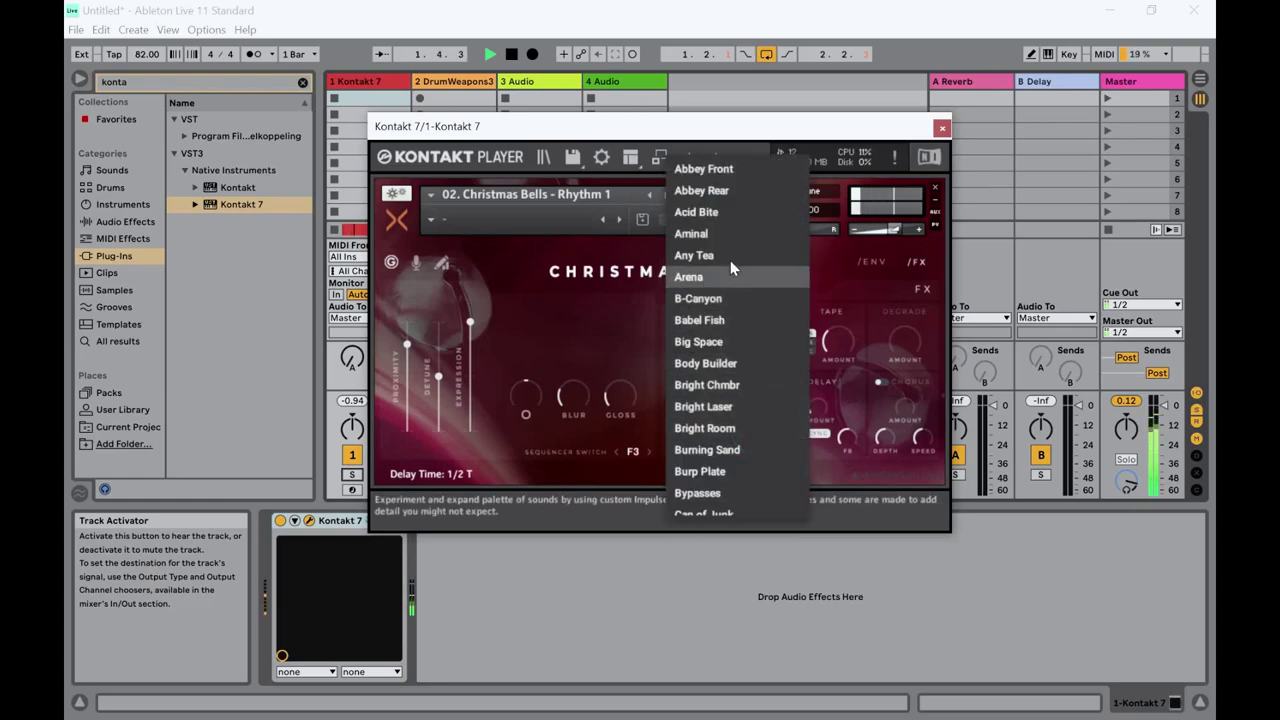
{"action": "left_click", "coordinate": [728, 190]}
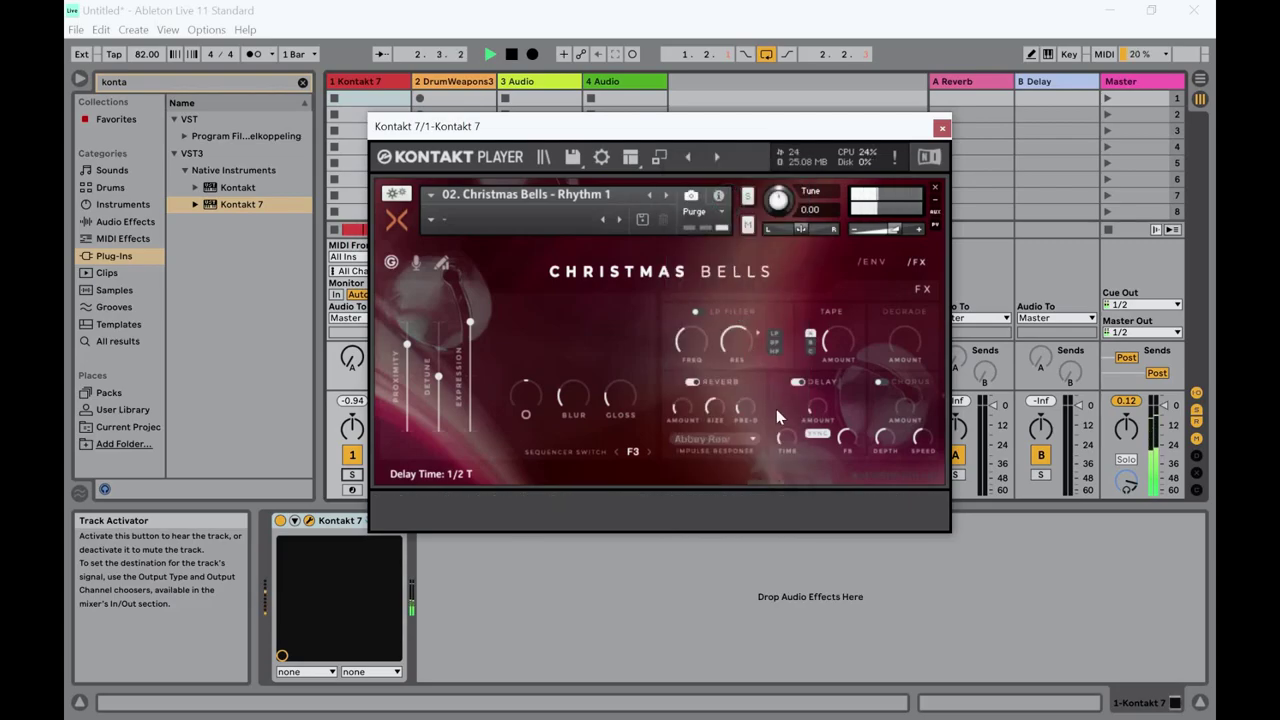
{"action": "left_click", "coordinate": [751, 439]}
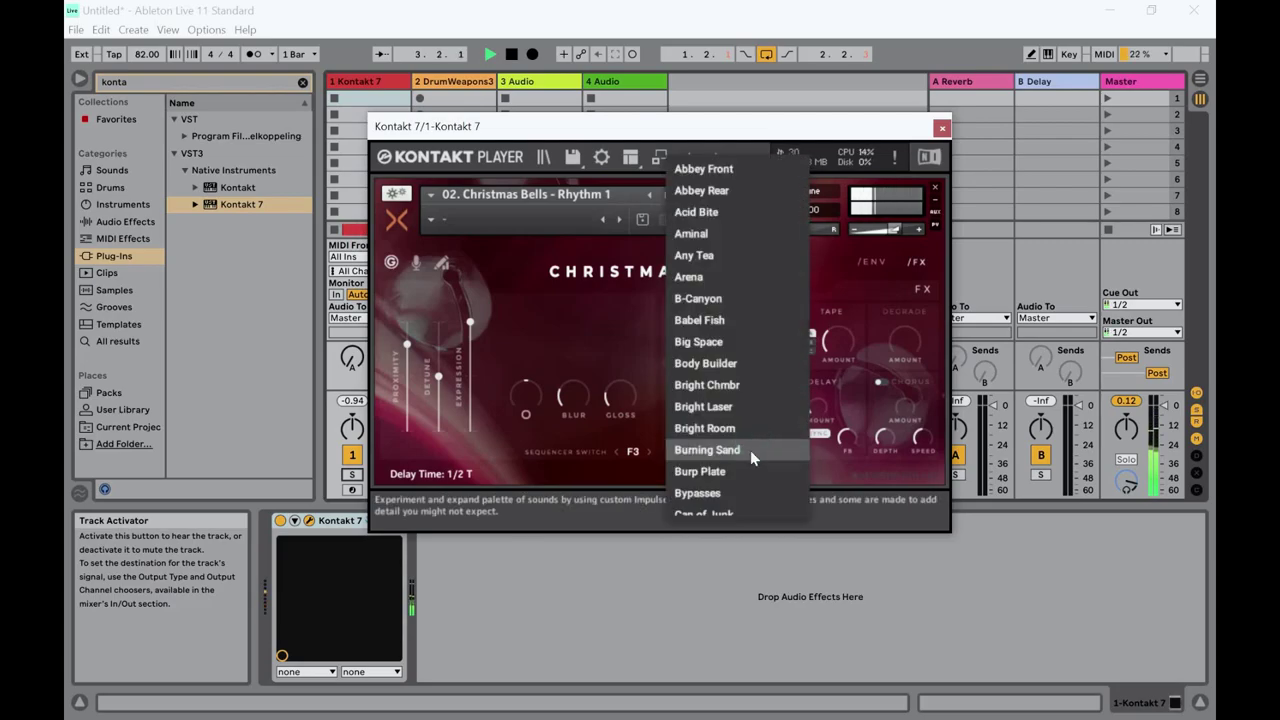
{"action": "left_click", "coordinate": [750, 450]}
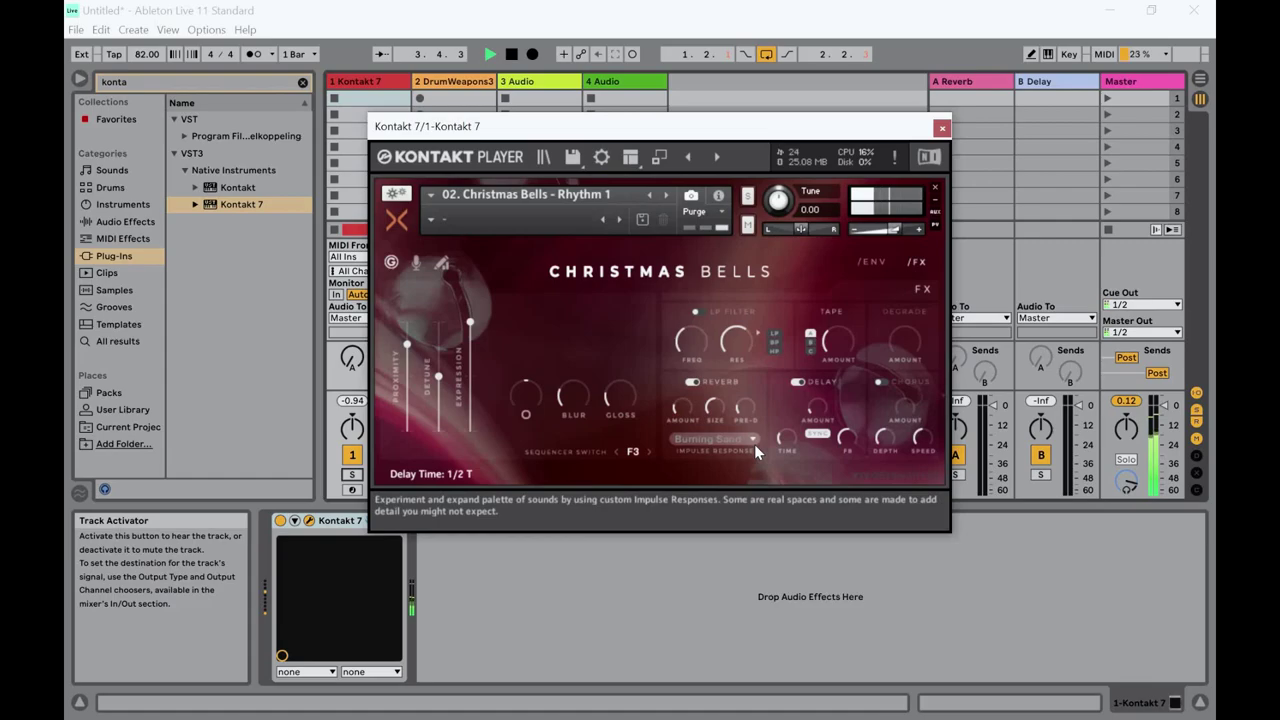
{"action": "left_click", "coordinate": [754, 441]}
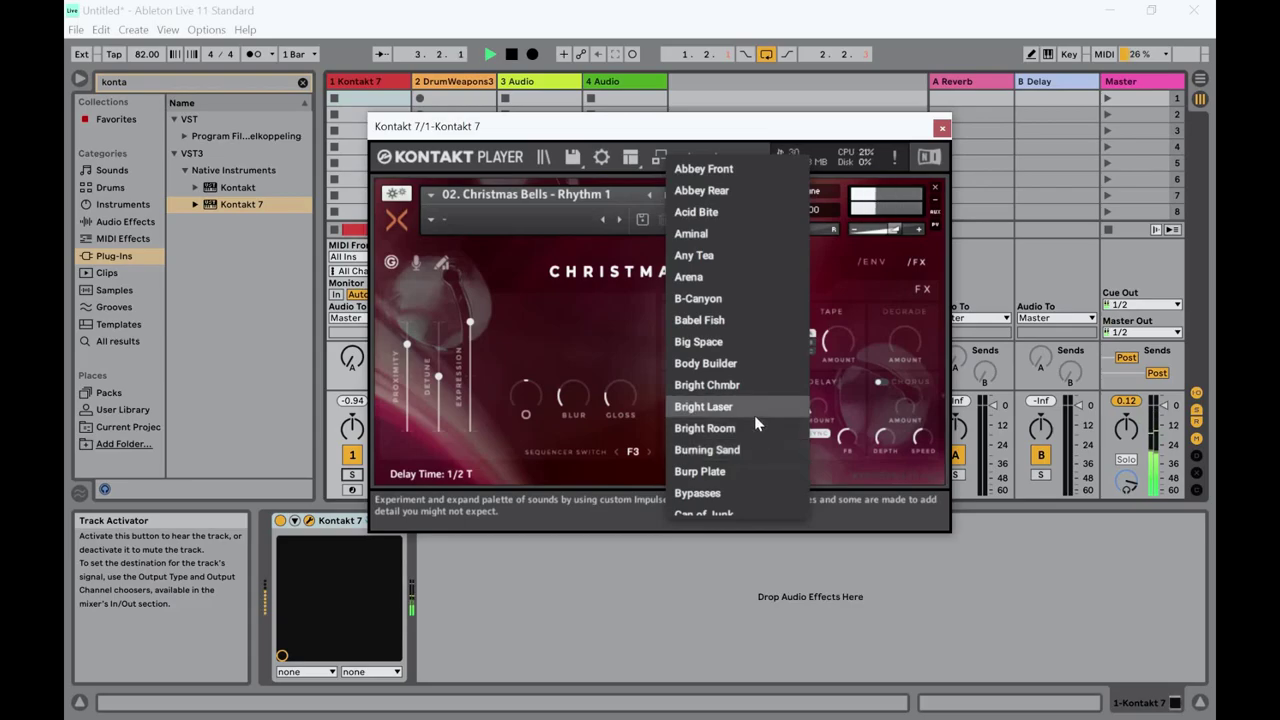
{"action": "left_click", "coordinate": [747, 385]}
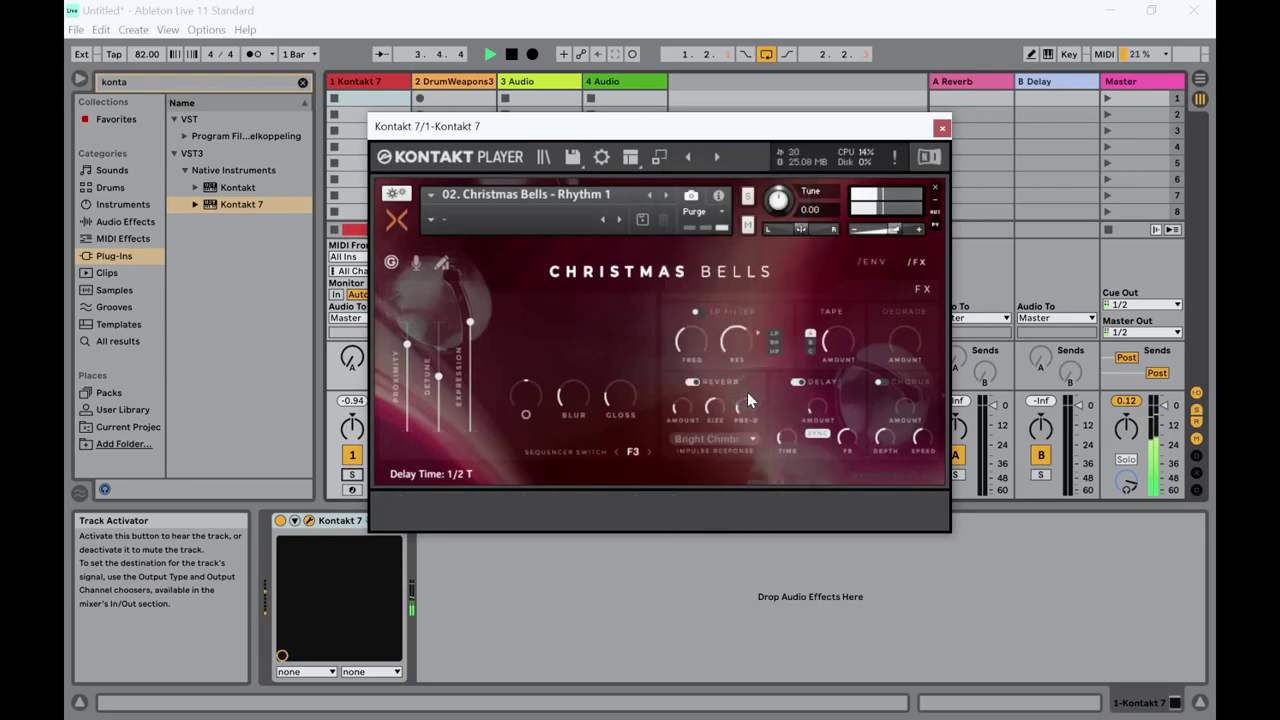
Step: Try the Tape Exchange impulse response for the reverb
{"action": "left_click", "coordinate": [755, 438]}
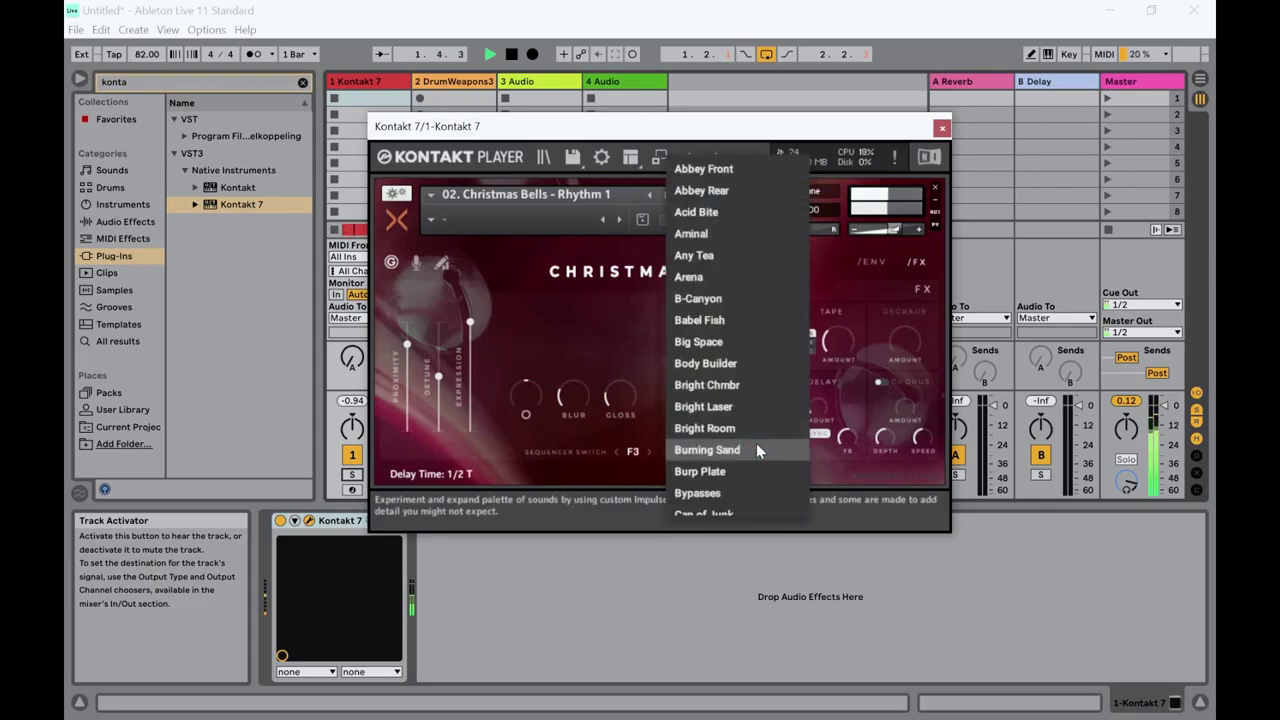
{"action": "scroll", "coordinate": [756, 443], "scroll_direction": "down", "scroll_amount": 10}
{"action": "scroll", "coordinate": [763, 462], "scroll_direction": "down", "scroll_amount": 3}
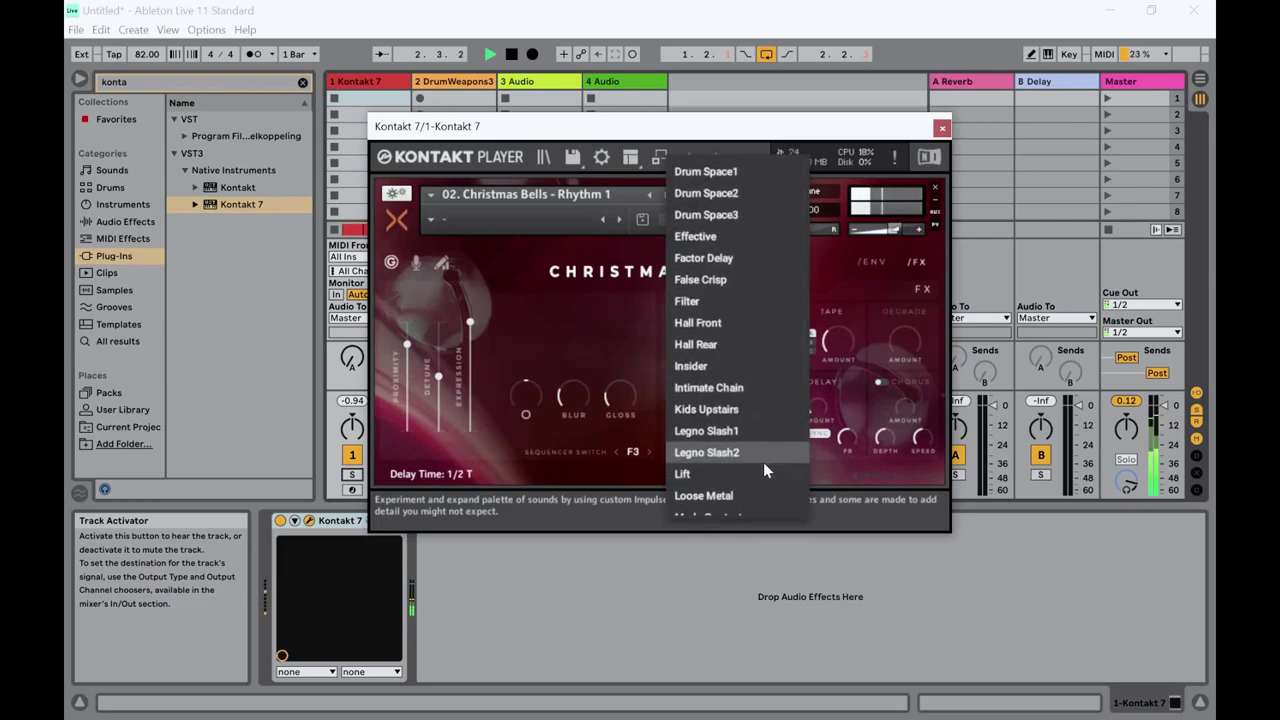
{"action": "scroll", "coordinate": [763, 462], "scroll_direction": "down", "scroll_amount": 10}
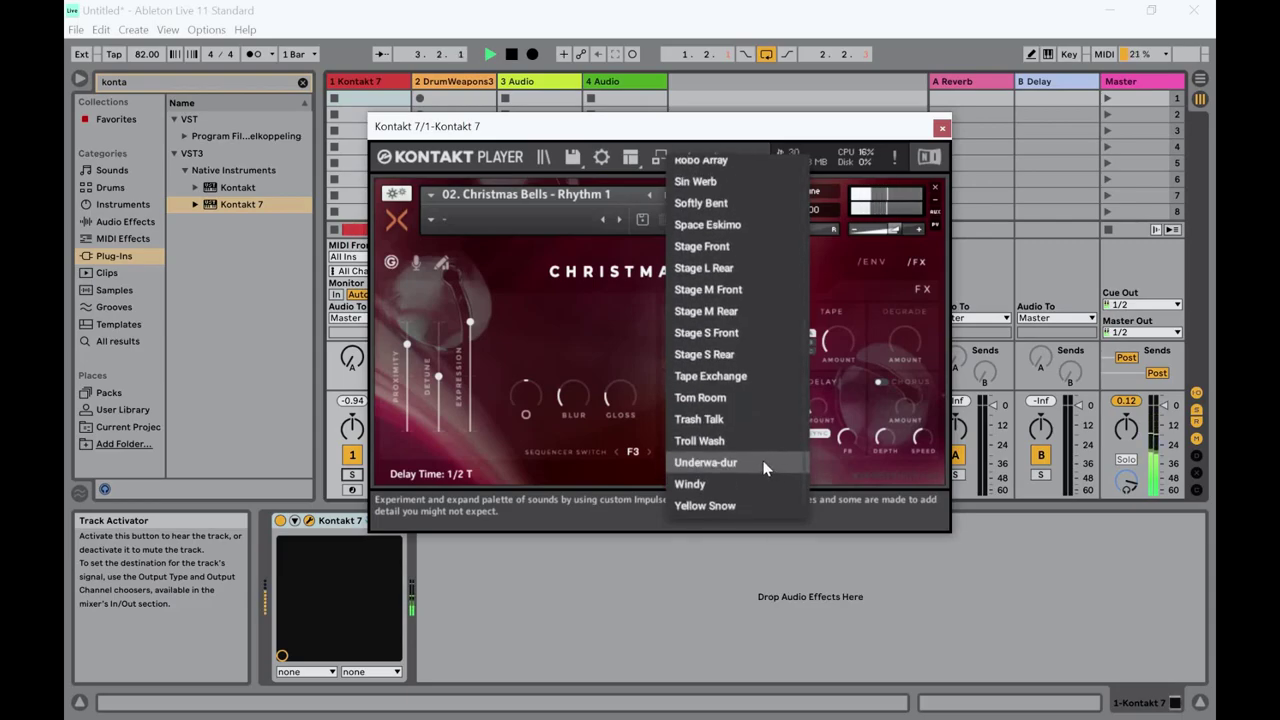
{"action": "left_click", "coordinate": [749, 376]}
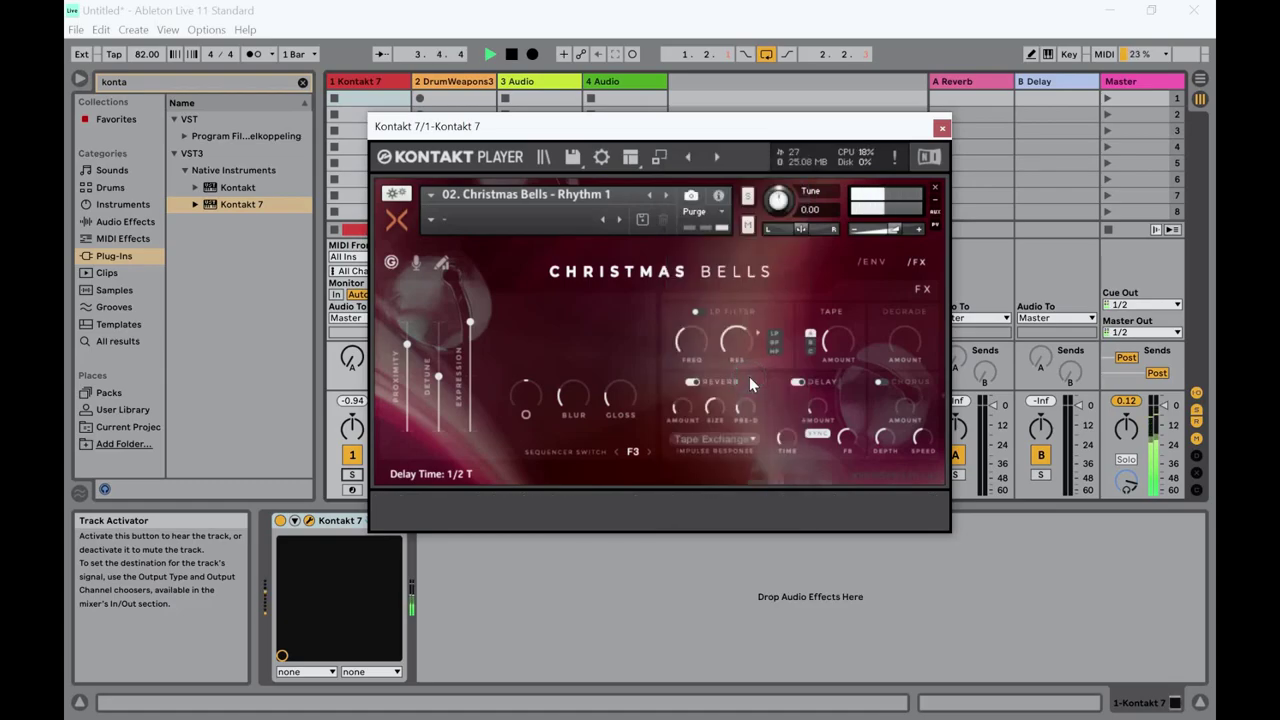
Step: Try the Arena impulse response for the reverb and settle on Big Space
{"action": "left_click", "coordinate": [739, 439]}
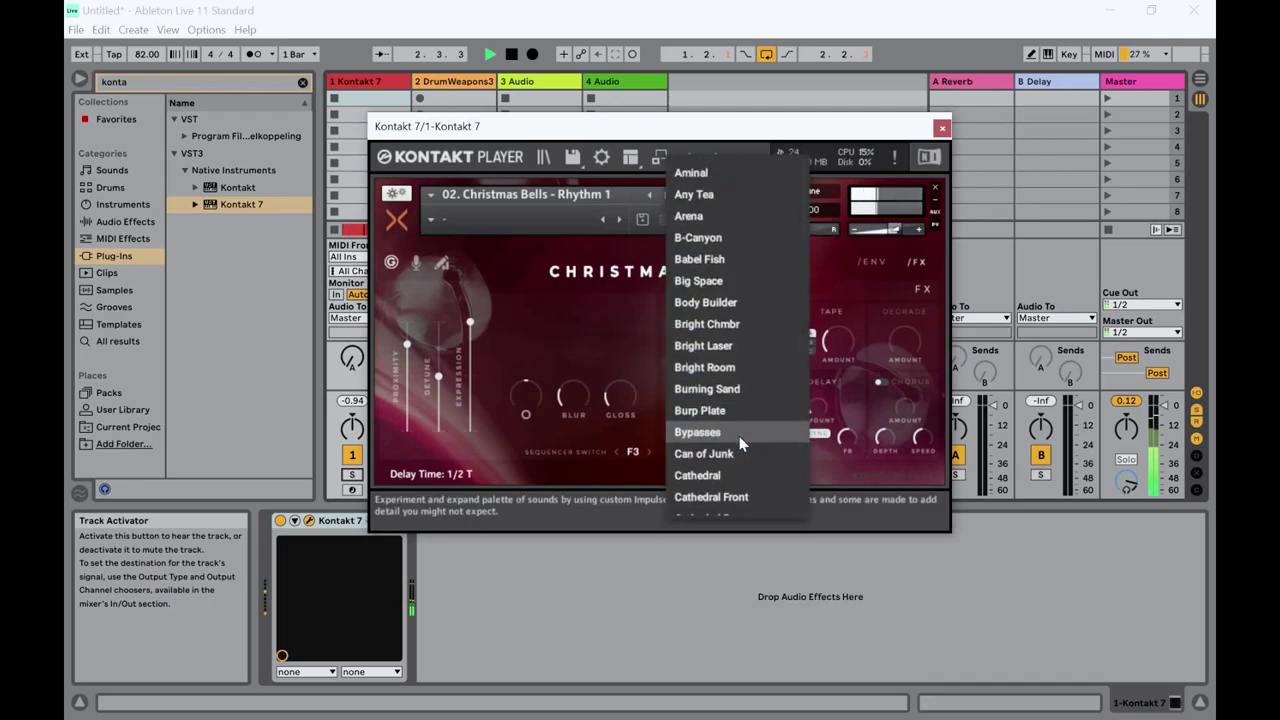
{"action": "scroll", "coordinate": [741, 420], "scroll_direction": "up", "scroll_amount": 2}
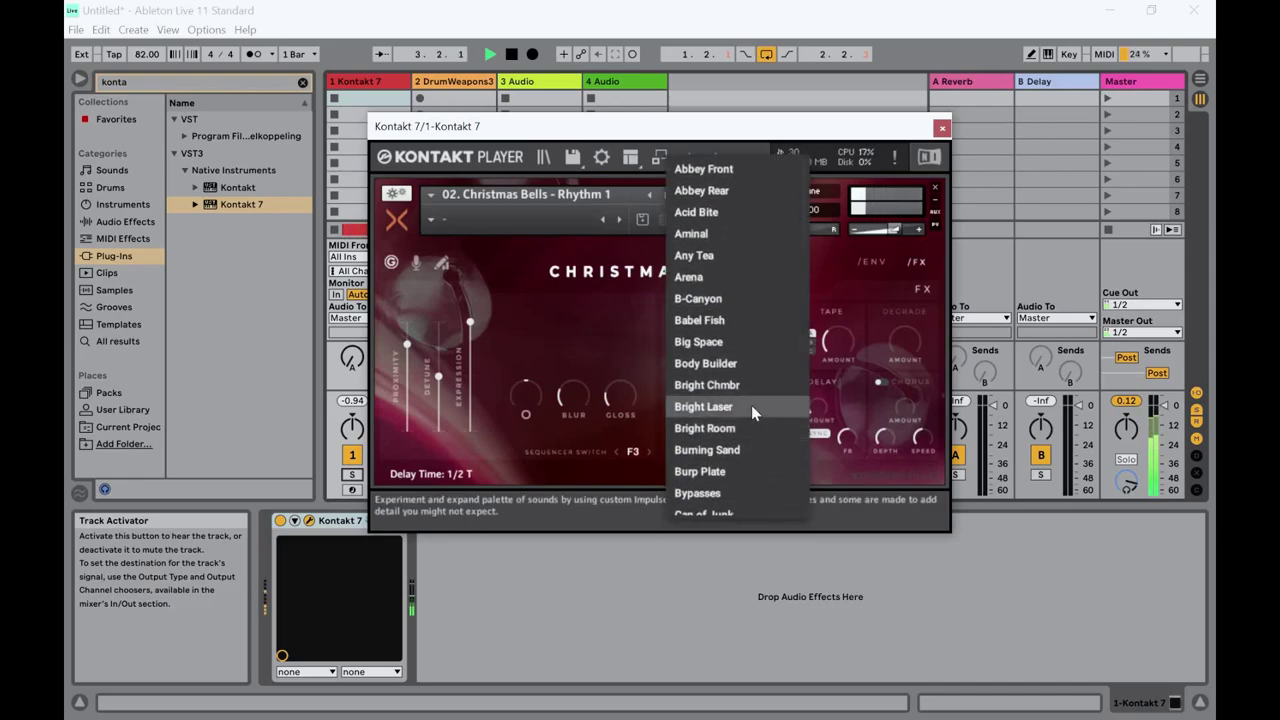
{"action": "left_click", "coordinate": [737, 276]}
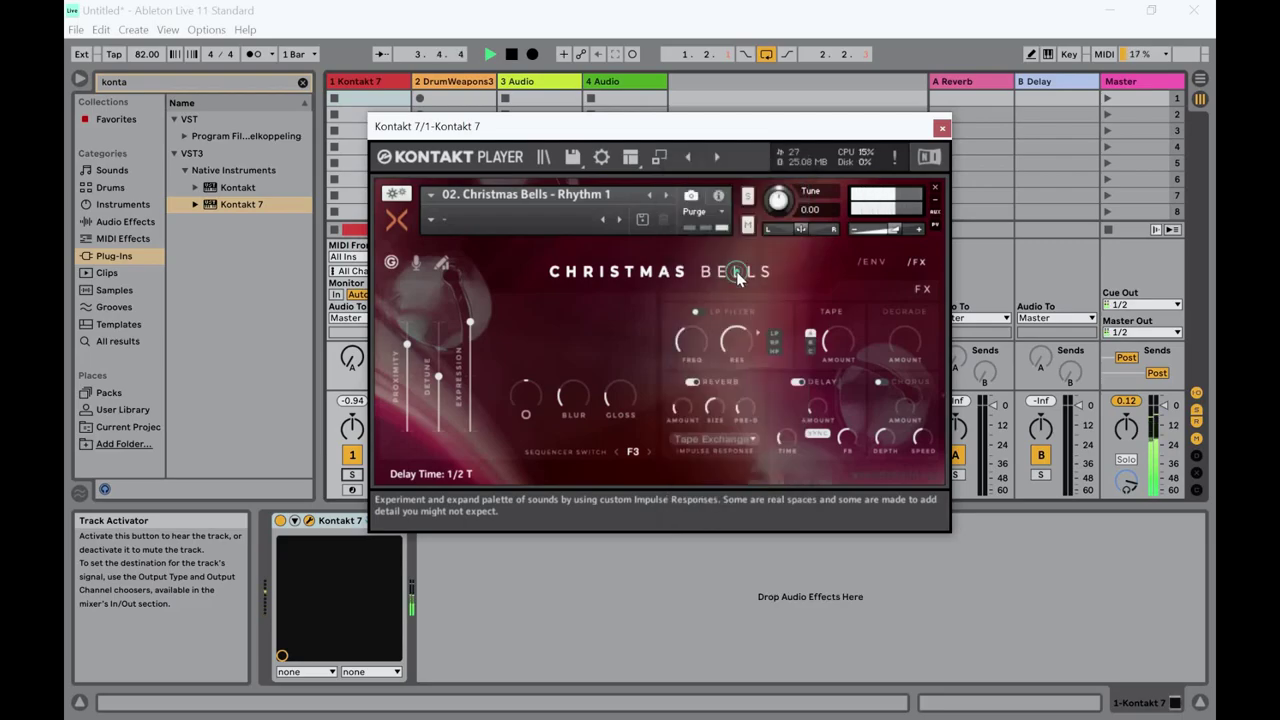
{"action": "left_click", "coordinate": [716, 442]}
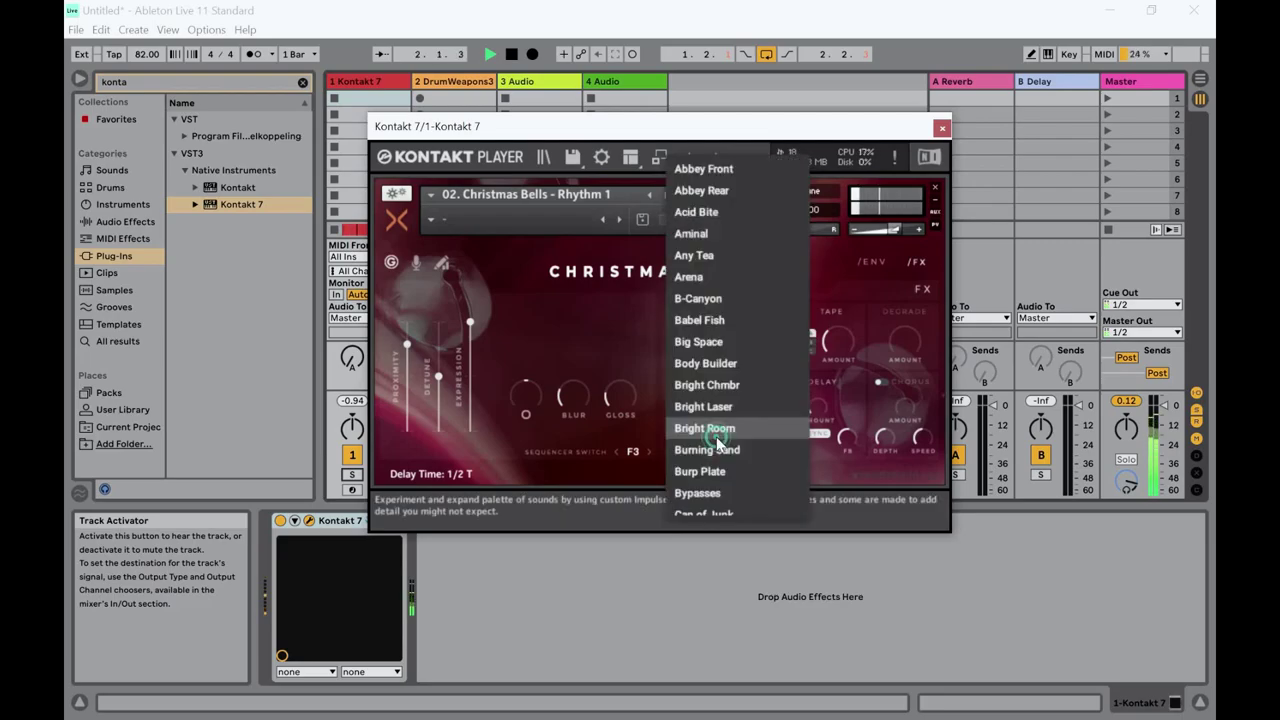
{"action": "left_click", "coordinate": [716, 343]}
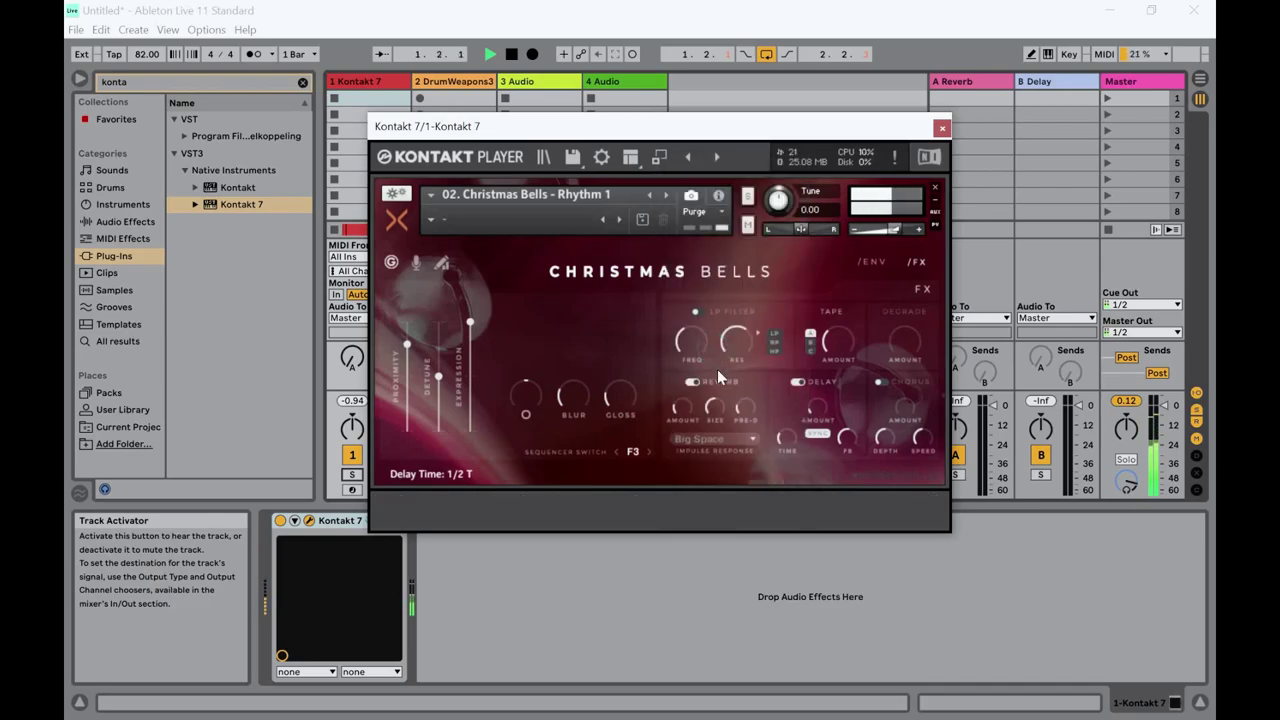
Step: Try the Bright Room, Burp Plate and Aminal impulse responses for the reverb in turn
{"action": "left_click", "coordinate": [717, 439]}
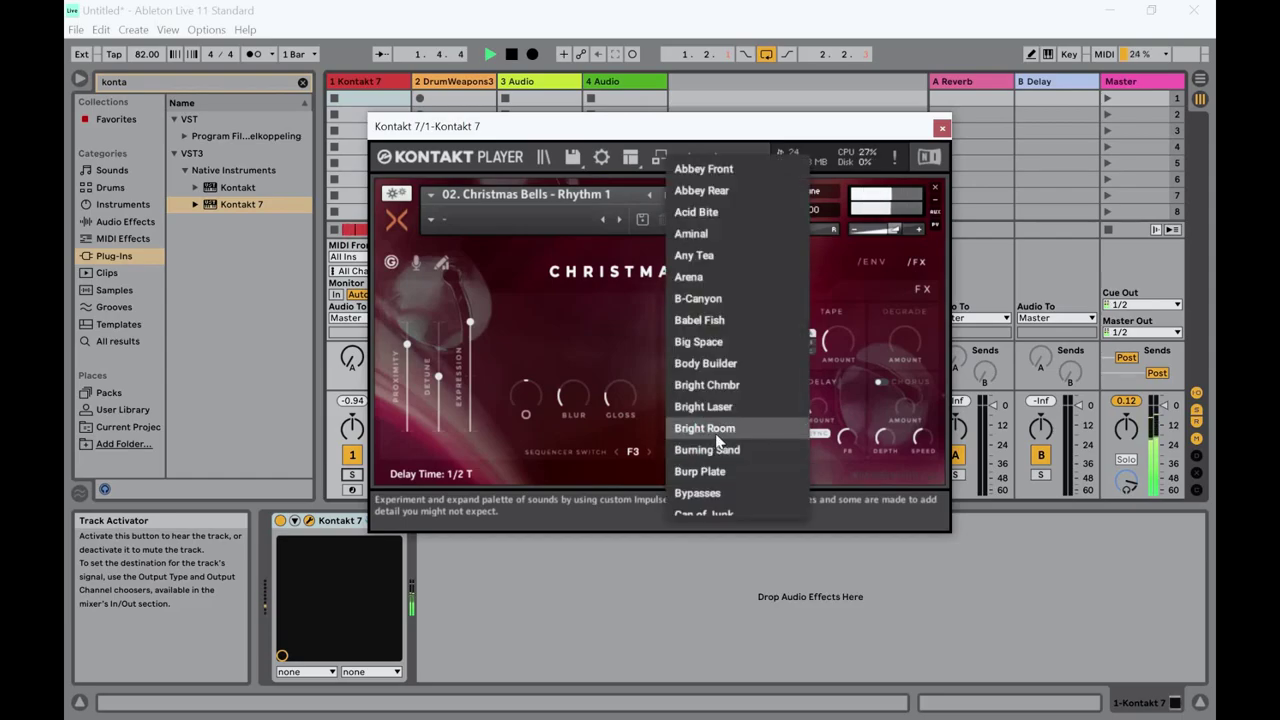
{"action": "left_click", "coordinate": [715, 433]}
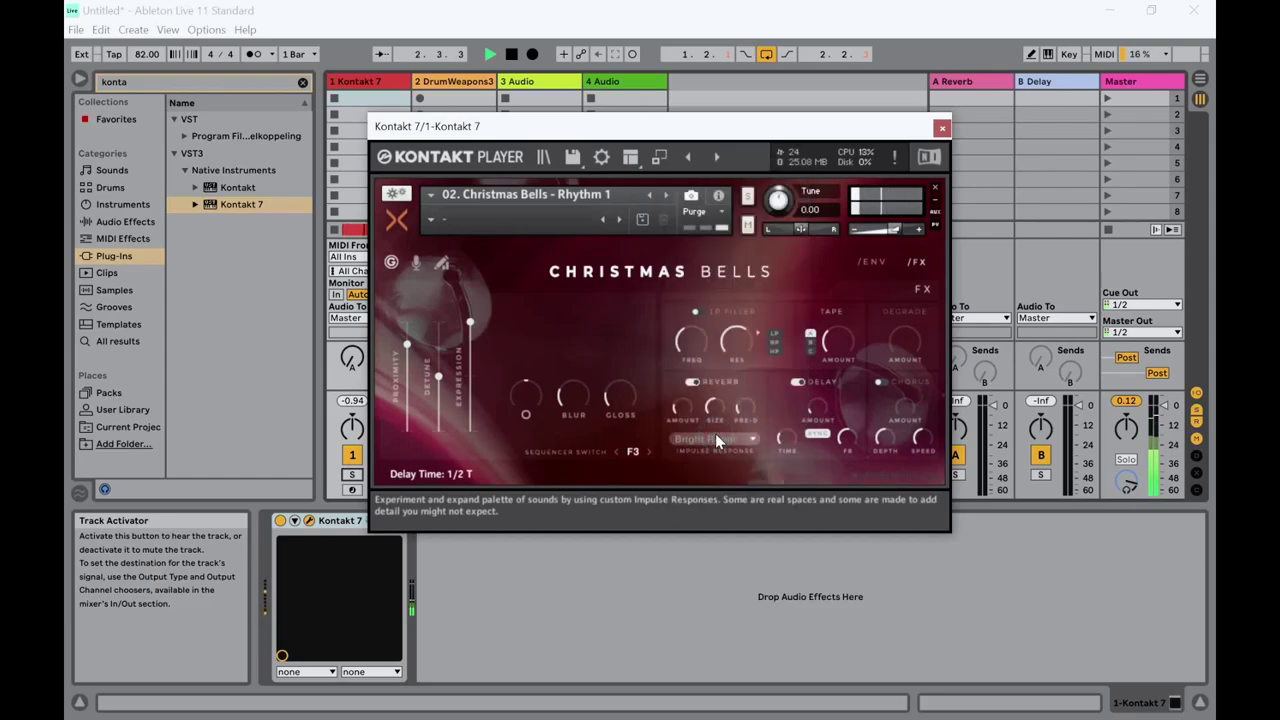
{"action": "left_click", "coordinate": [717, 438]}
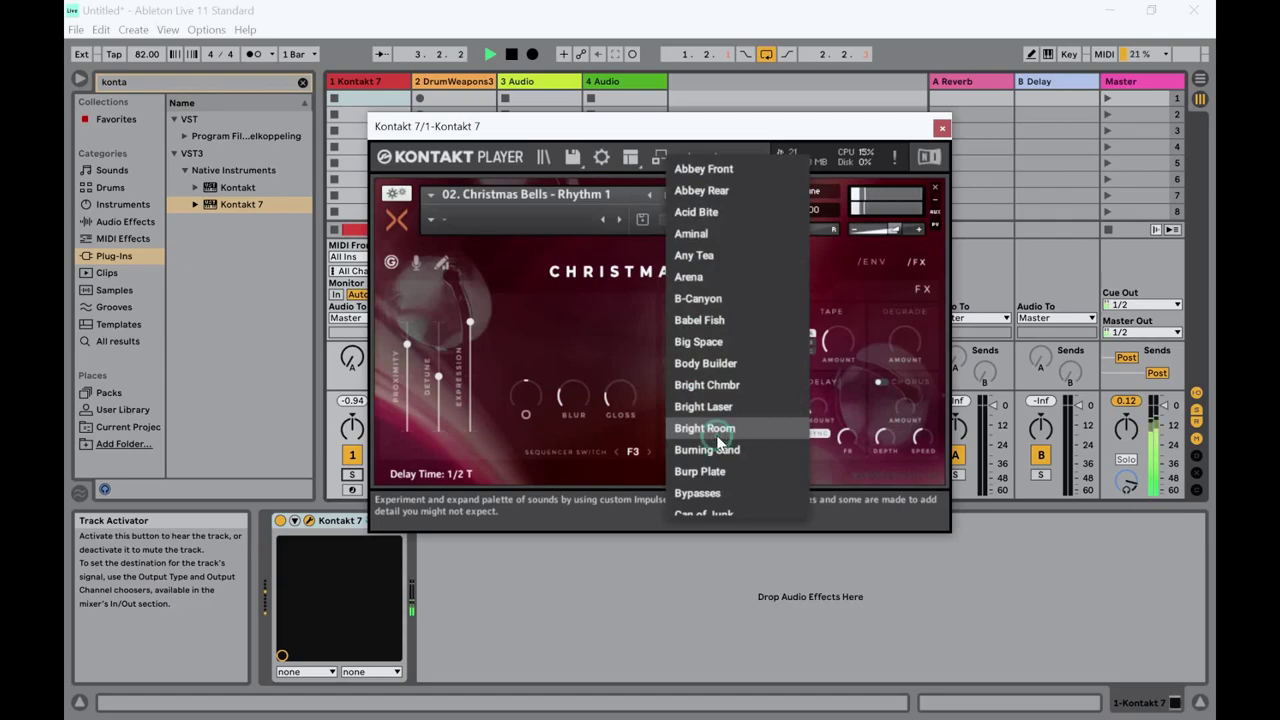
{"action": "left_click", "coordinate": [726, 472]}
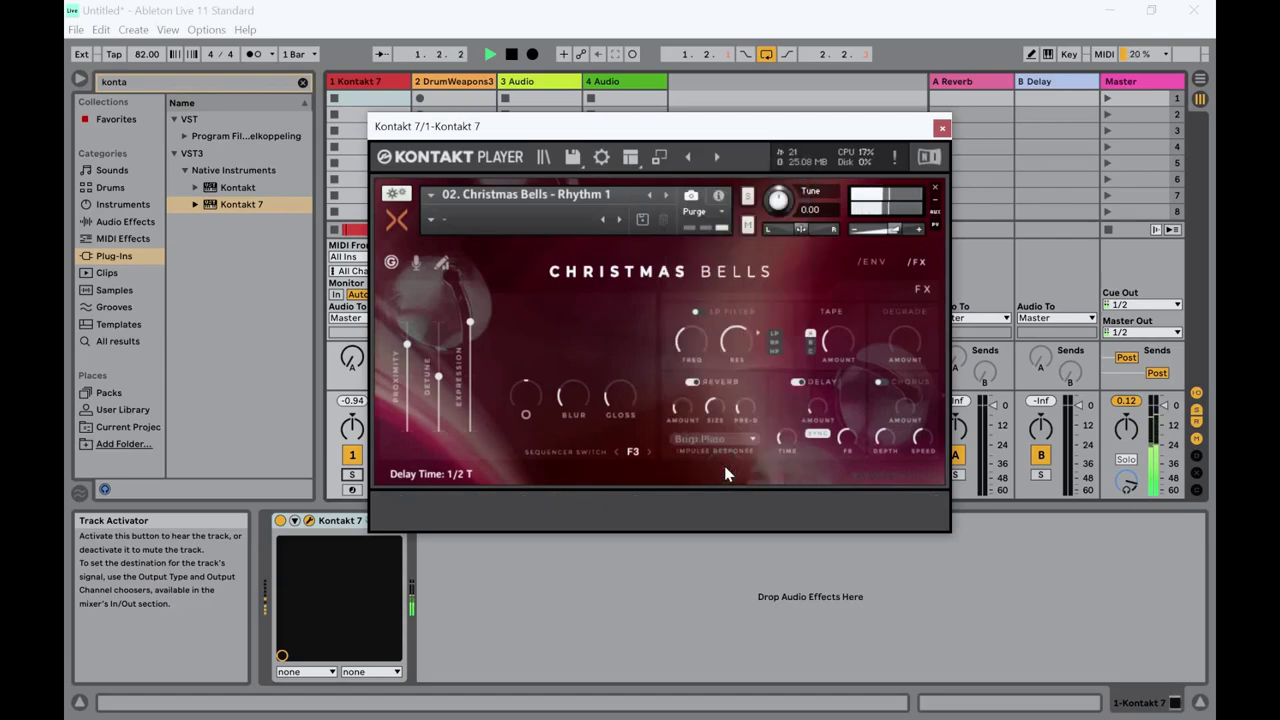
{"action": "left_click", "coordinate": [718, 441]}
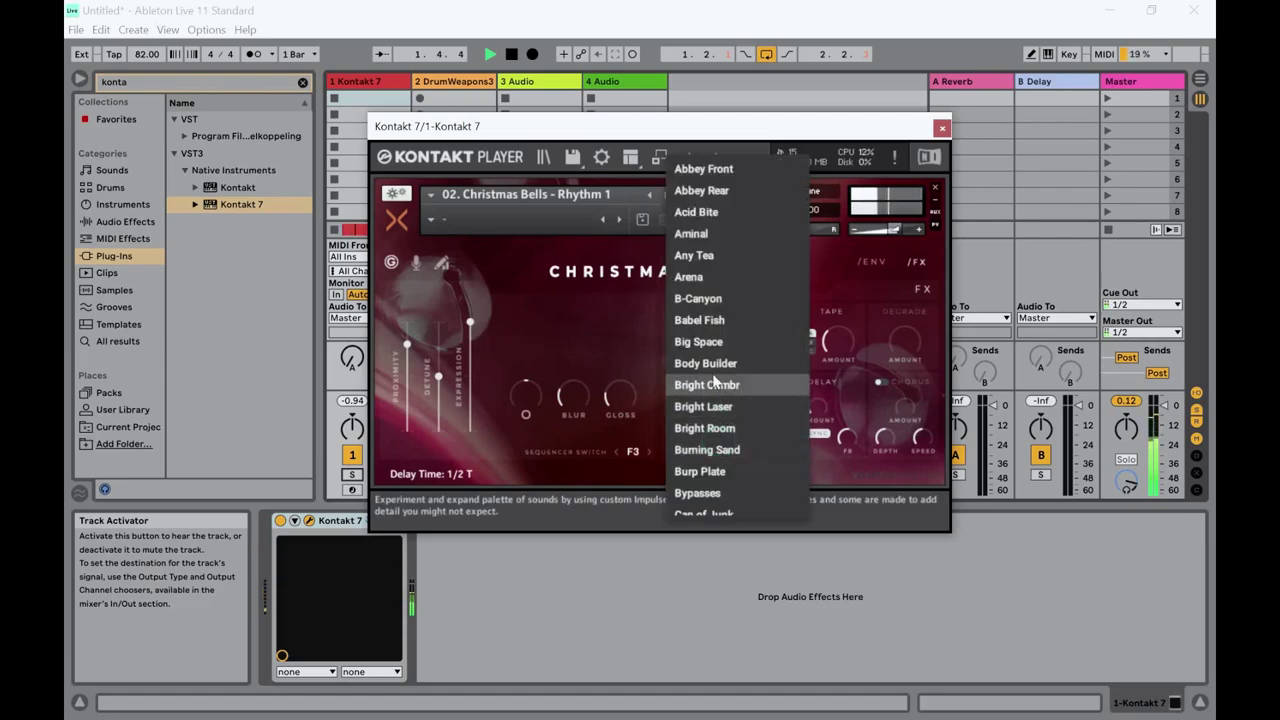
{"action": "left_click", "coordinate": [714, 238]}
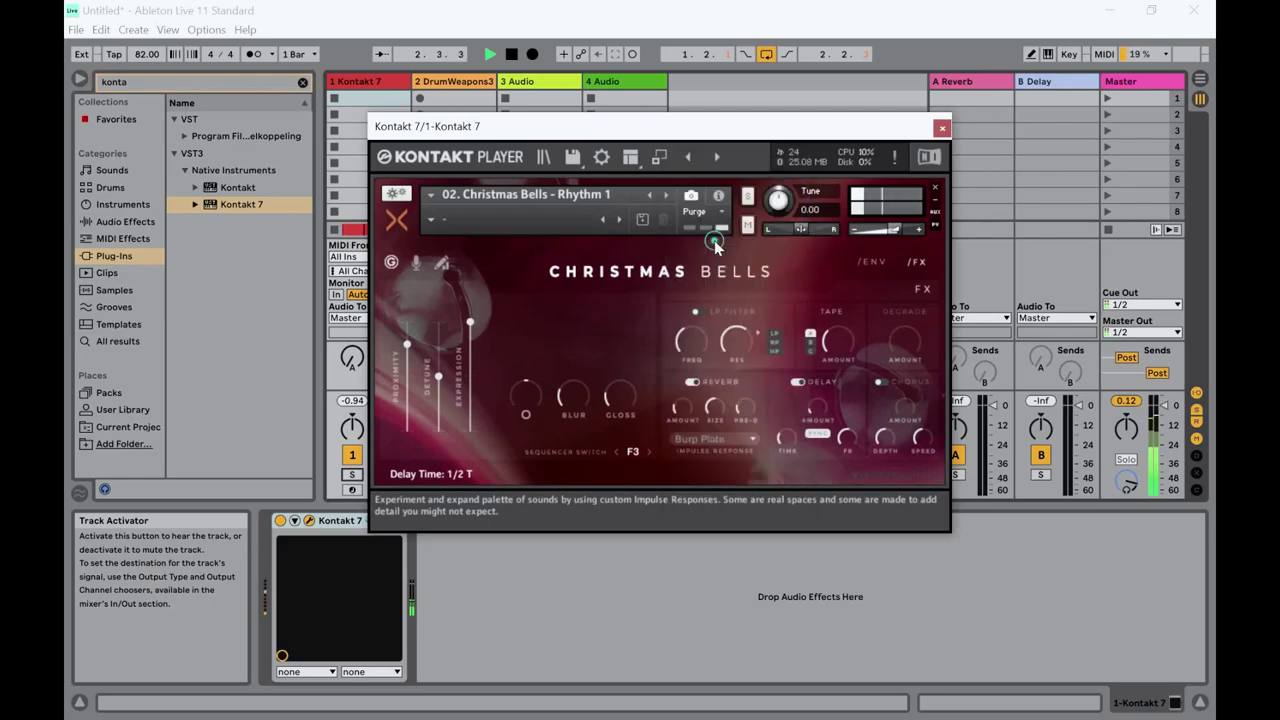
Step: Try the Stage M Rear impulse response for the reverb
{"action": "left_click", "coordinate": [712, 441]}
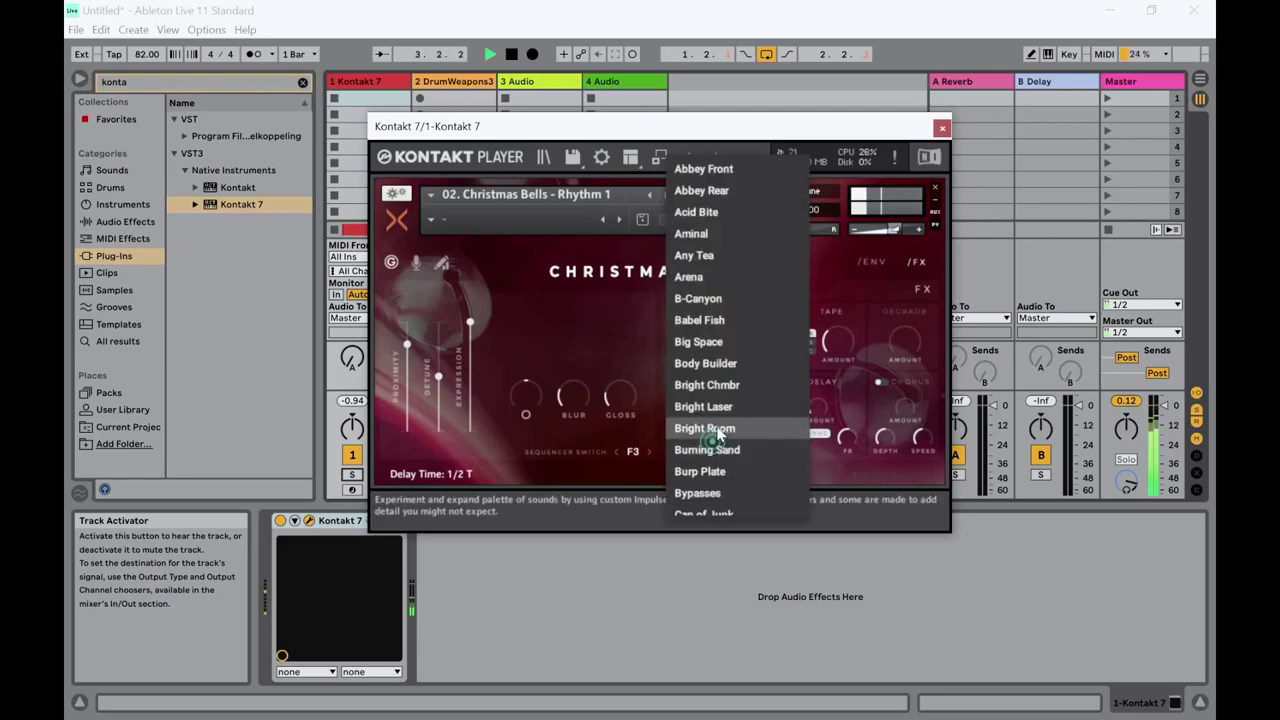
{"action": "scroll", "coordinate": [741, 381], "scroll_direction": "down", "scroll_amount": 15}
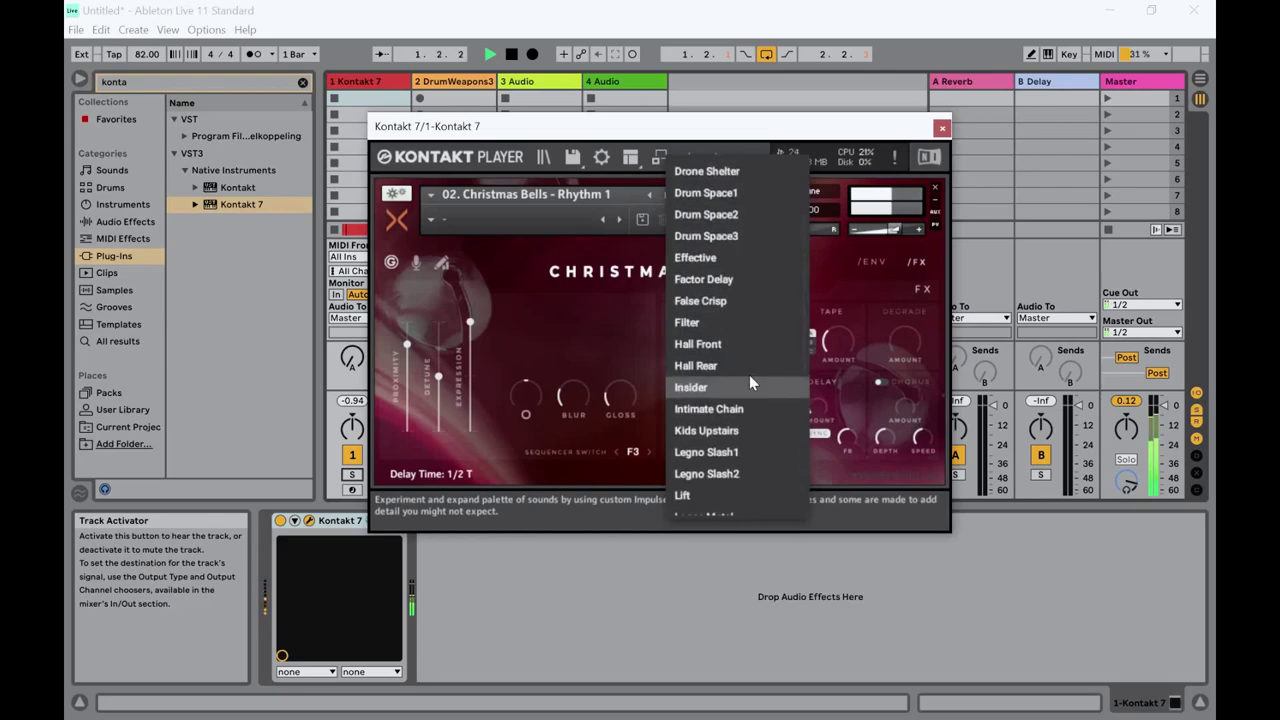
{"action": "scroll", "coordinate": [752, 377], "scroll_direction": "down", "scroll_amount": 1}
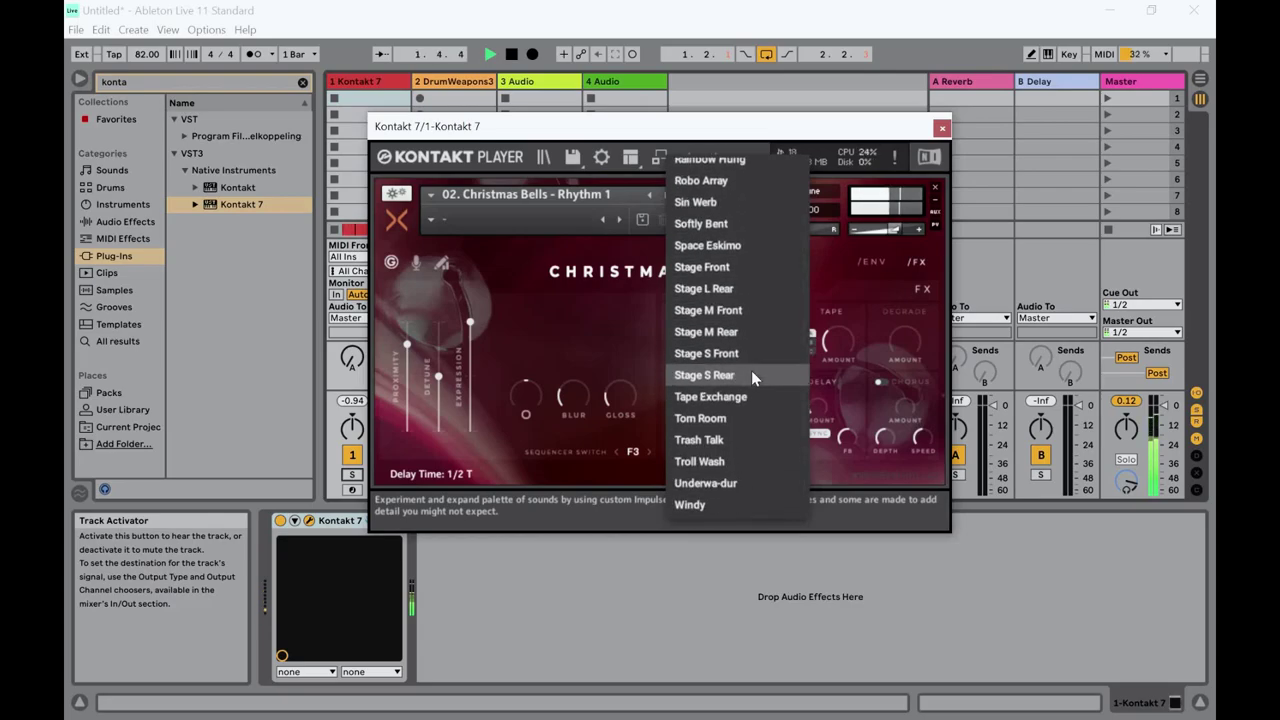
{"action": "left_click", "coordinate": [748, 332]}
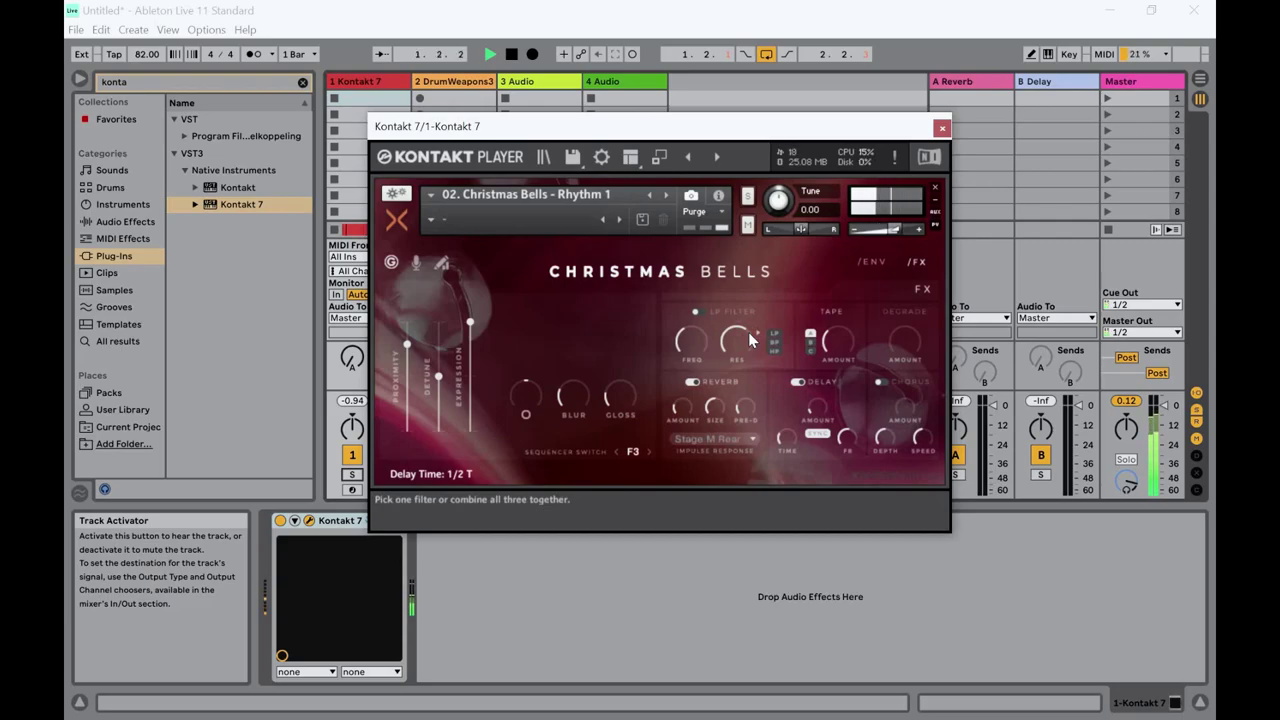
Step: Try the Any Tea impulse response for the reverb, followed by Abbey Front
{"action": "left_click", "coordinate": [728, 449]}
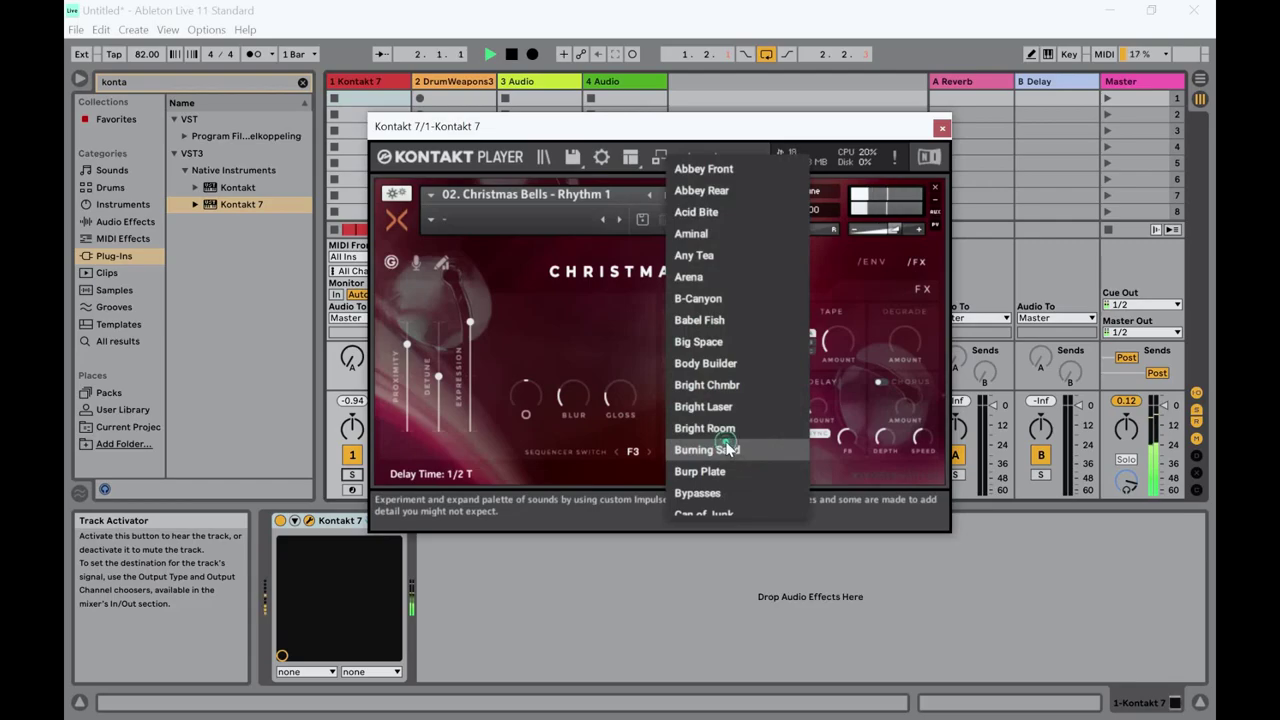
{"action": "left_click", "coordinate": [715, 254]}
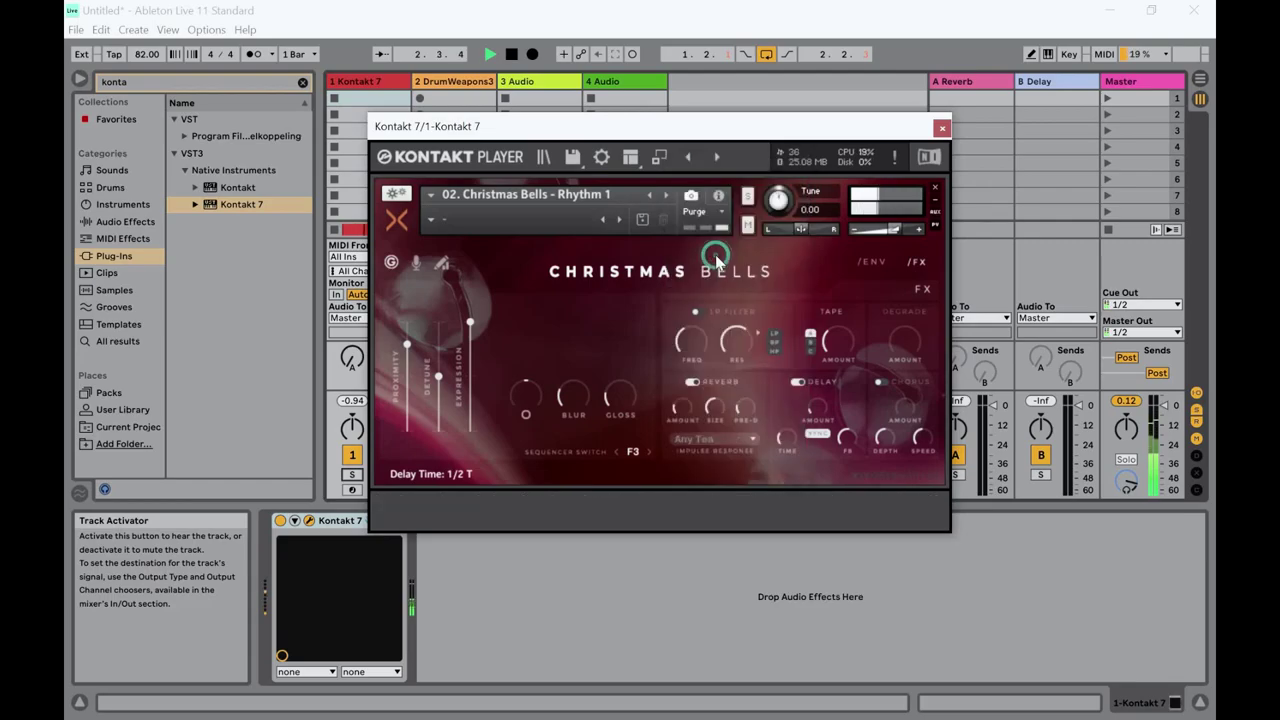
{"action": "left_click", "coordinate": [709, 446]}
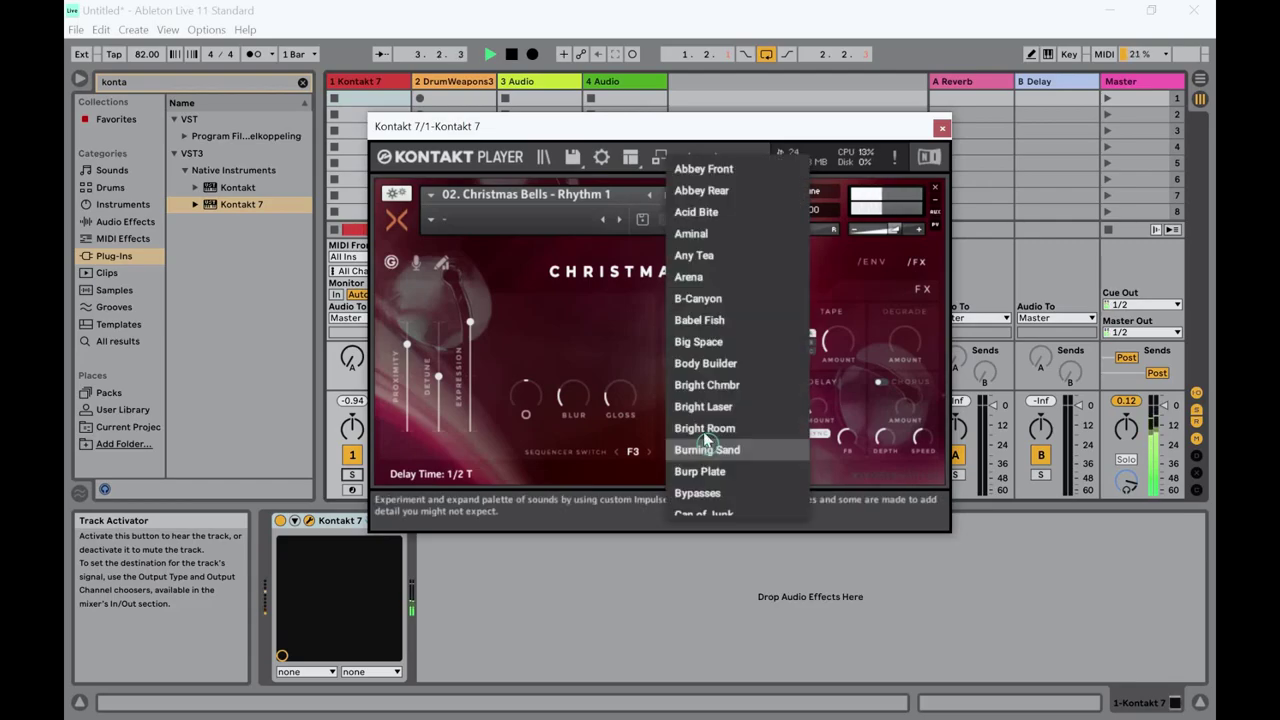
{"action": "left_click", "coordinate": [711, 172]}
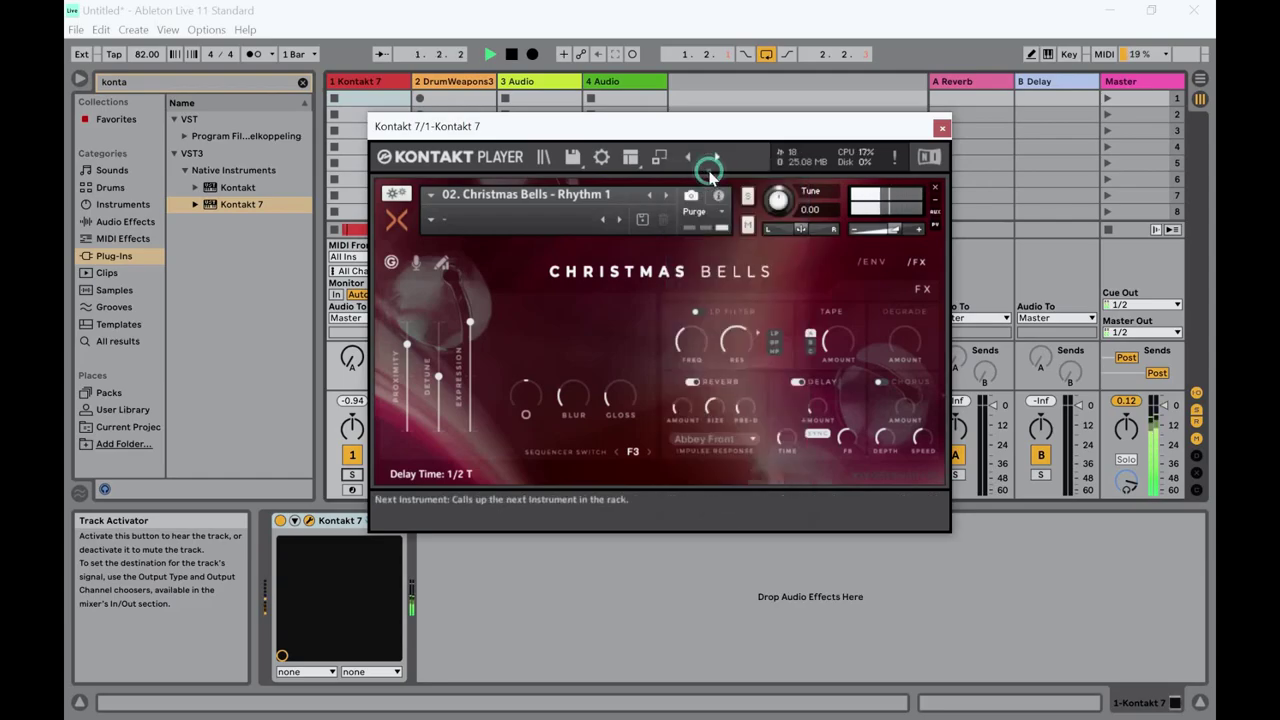
Step: Browse the impulse responses and try Dont Panic for the reverb
{"action": "left_click", "coordinate": [702, 437]}
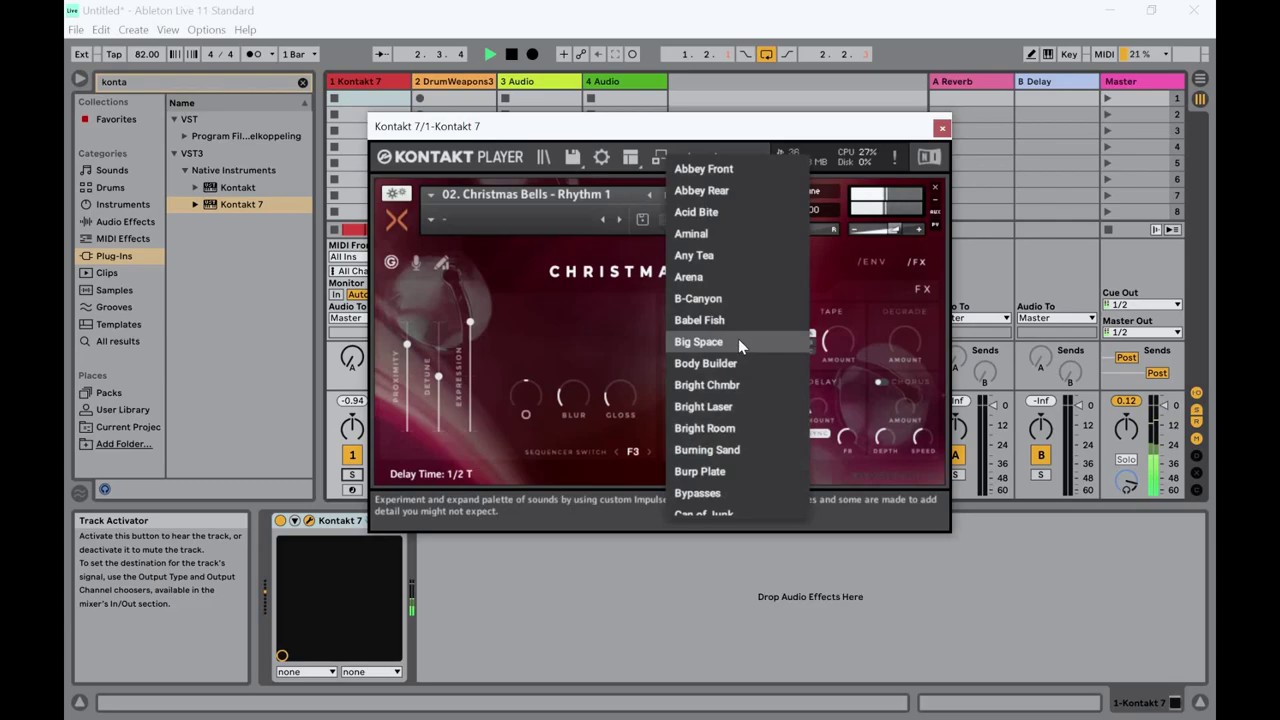
{"action": "scroll", "coordinate": [727, 278], "scroll_direction": "down", "scroll_amount": 3}
{"action": "scroll", "coordinate": [727, 278], "scroll_direction": "up", "scroll_amount": 3}
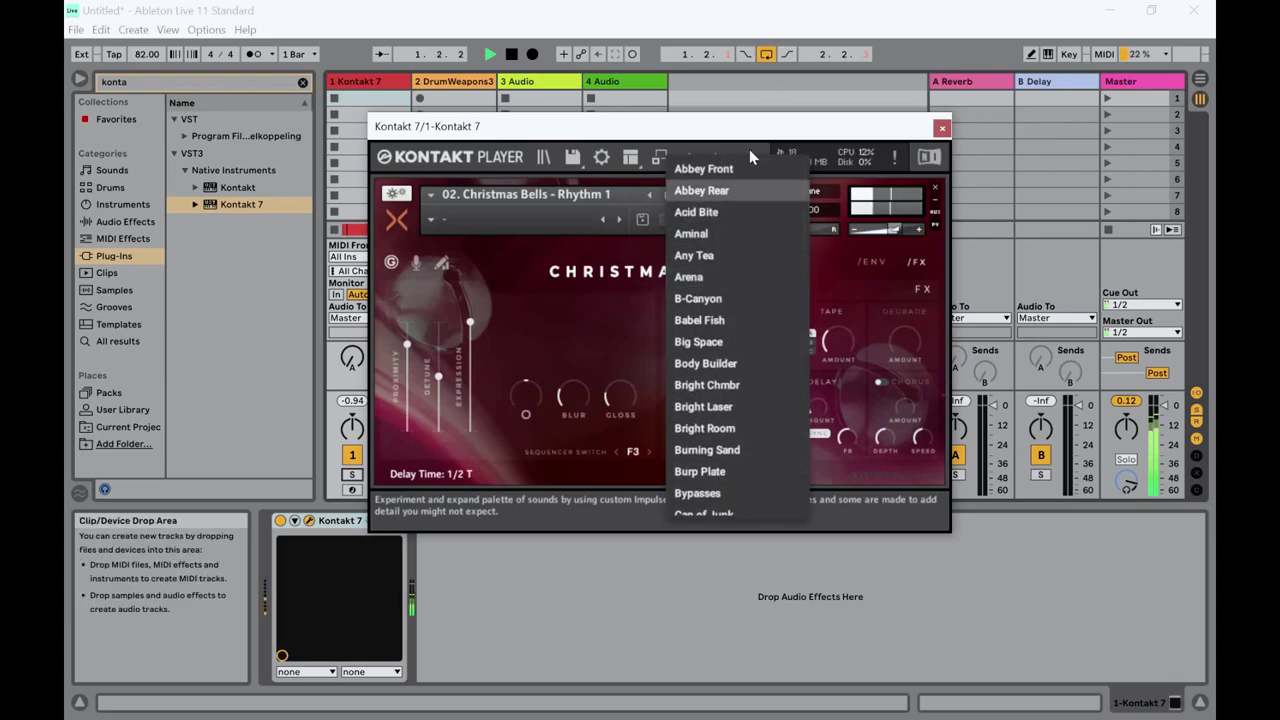
{"action": "scroll", "coordinate": [730, 232], "scroll_direction": "down", "scroll_amount": 7}
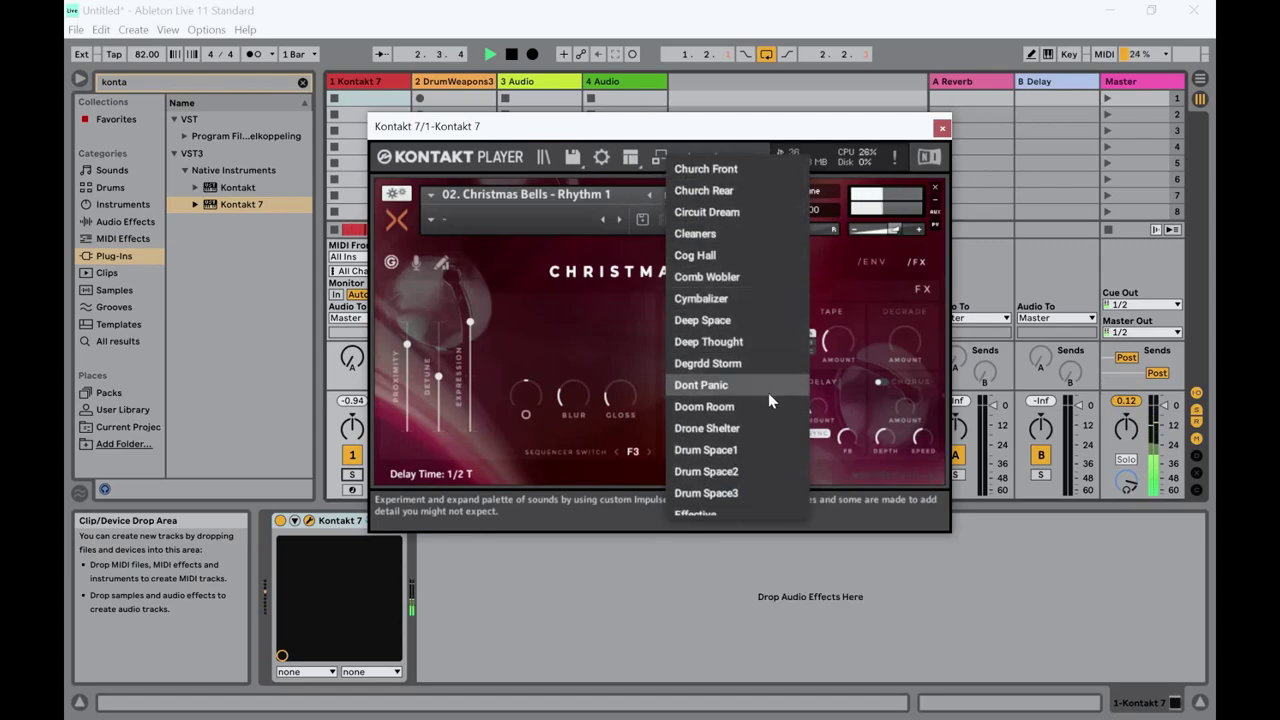
{"action": "left_click", "coordinate": [768, 392]}
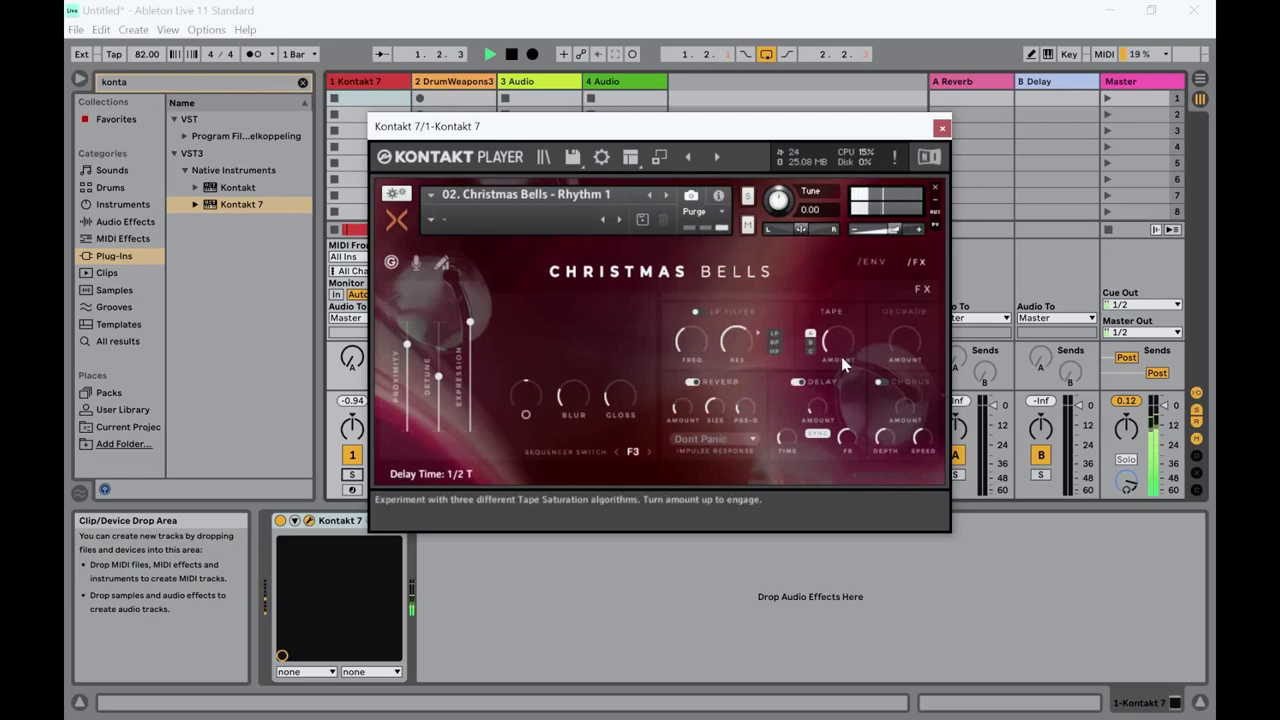
Step: Try the Bright Laser impulse response for the reverb and settle on Burp Plate
{"action": "left_click", "coordinate": [735, 440]}
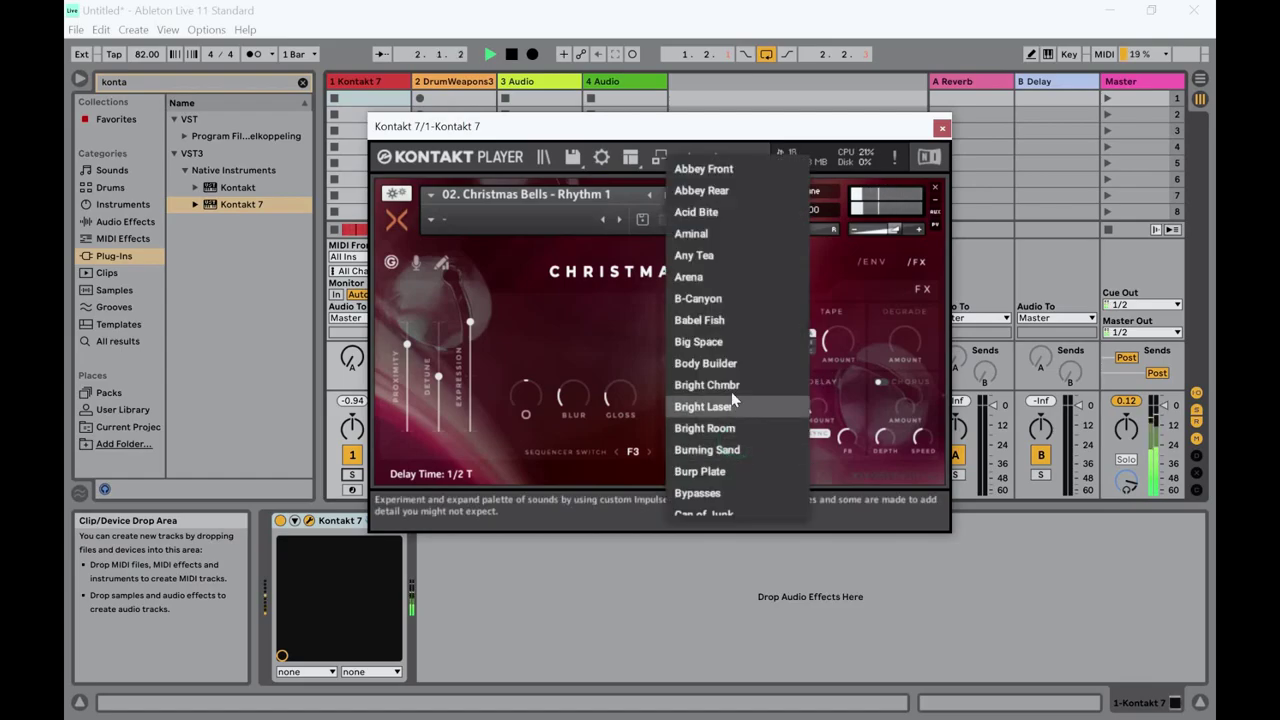
{"action": "scroll", "coordinate": [760, 410], "scroll_direction": "down", "scroll_amount": 1}
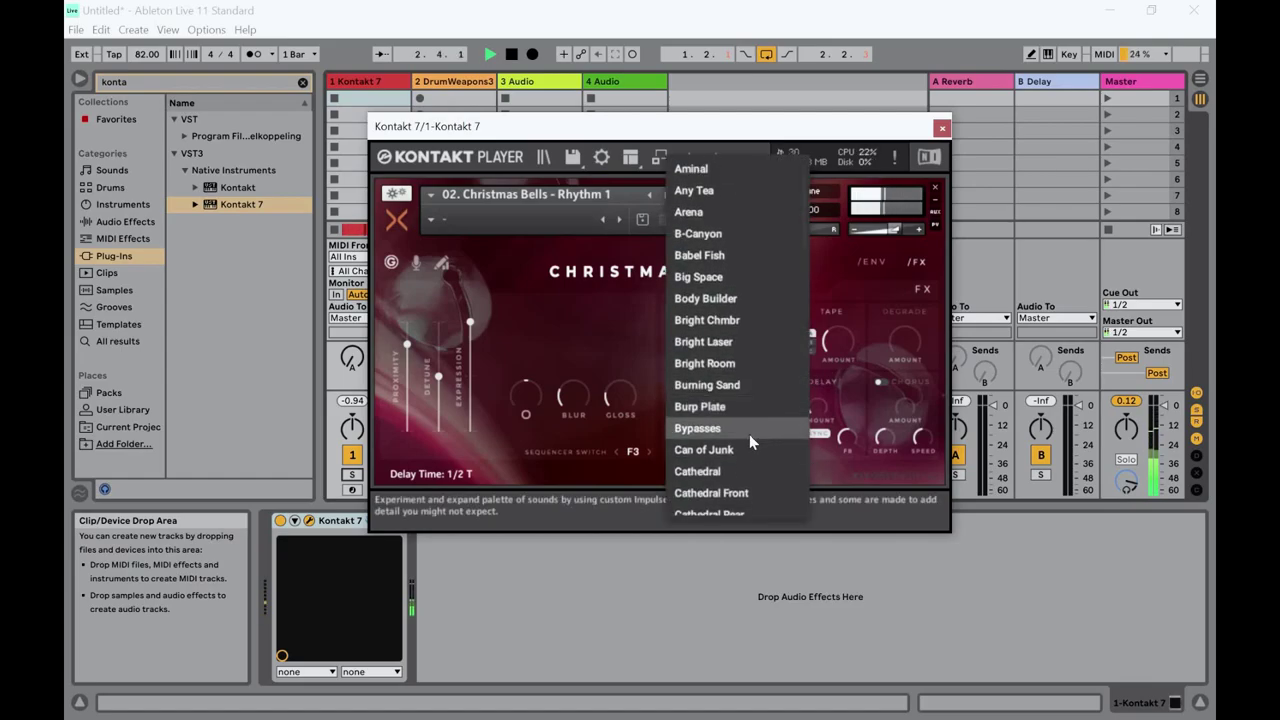
{"action": "scroll", "coordinate": [740, 447], "scroll_direction": "down", "scroll_amount": 1}
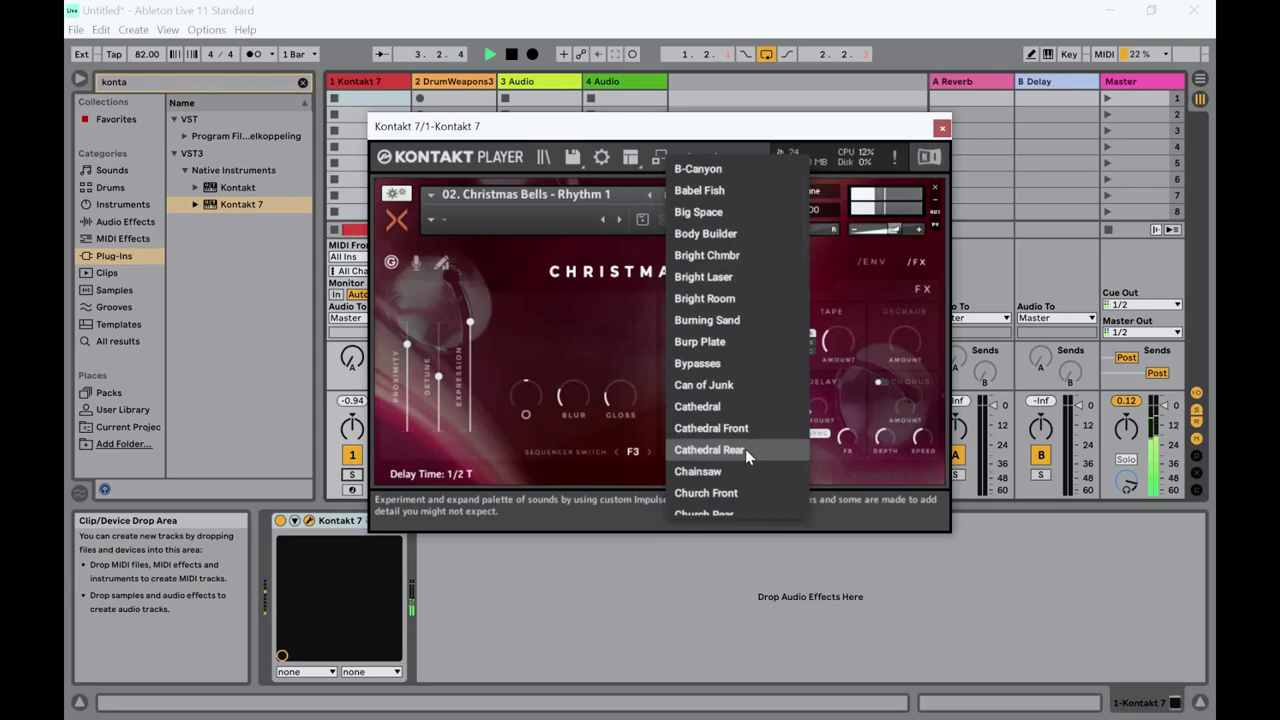
{"action": "scroll", "coordinate": [750, 449], "scroll_direction": "down", "scroll_amount": 5}
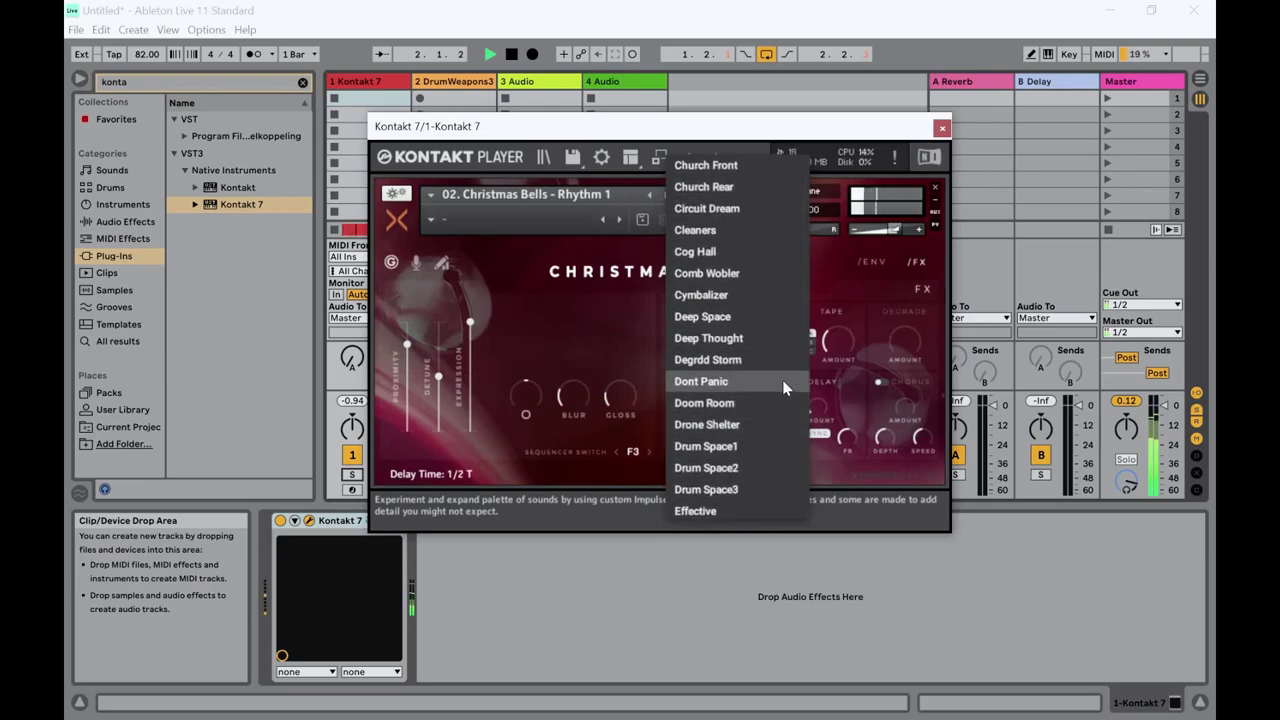
{"action": "scroll", "coordinate": [783, 385], "scroll_direction": "down", "scroll_amount": 15}
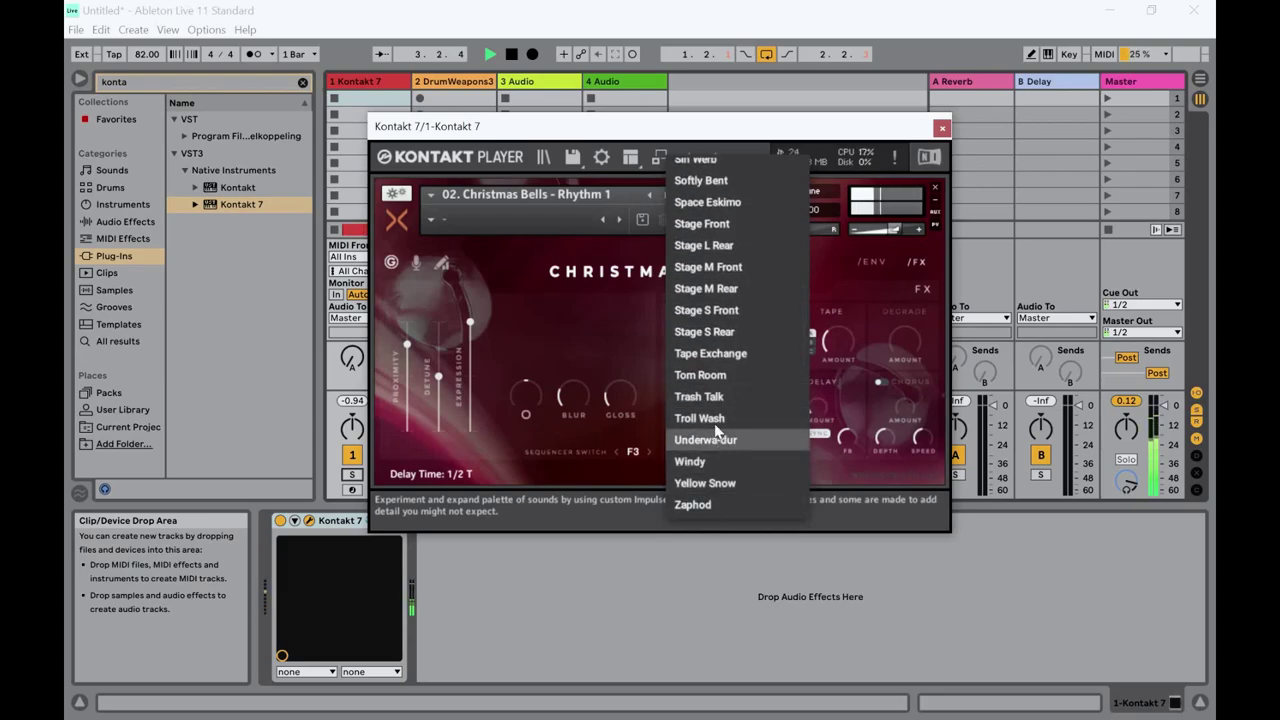
{"action": "scroll", "coordinate": [716, 428], "scroll_direction": "up", "scroll_amount": 20}
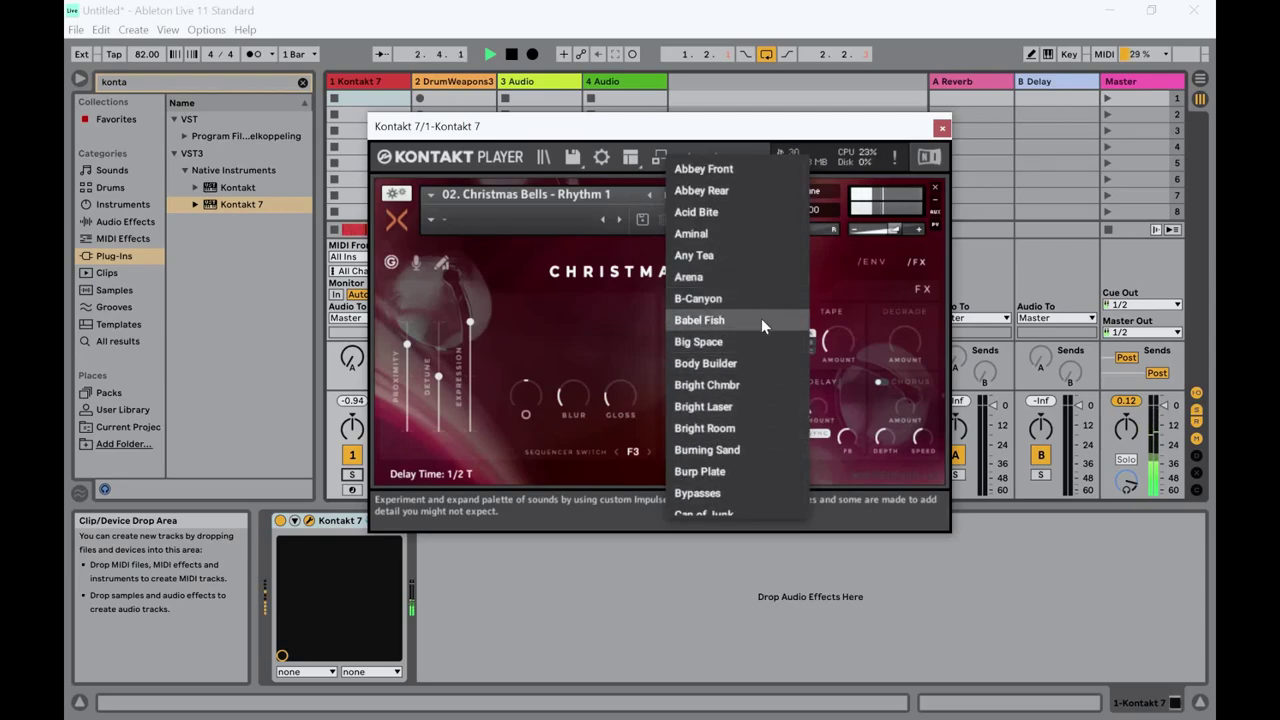
{"action": "left_click", "coordinate": [742, 401]}
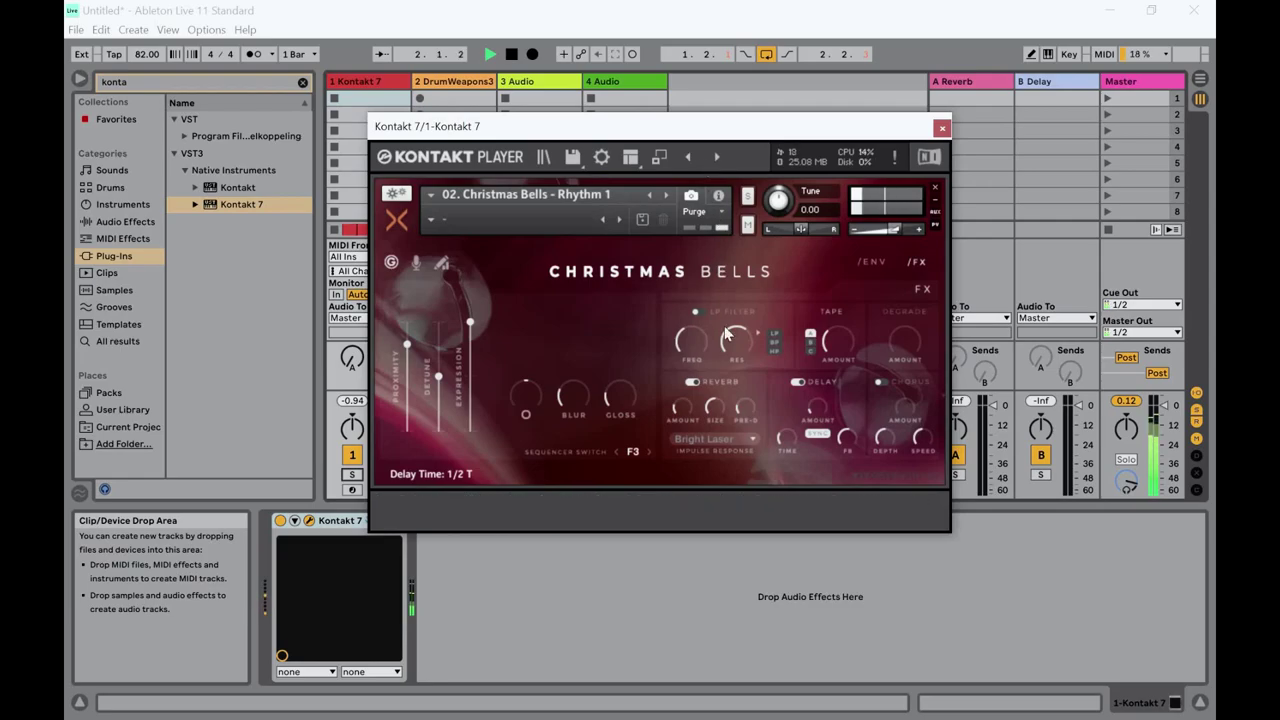
{"action": "left_click", "coordinate": [720, 438]}
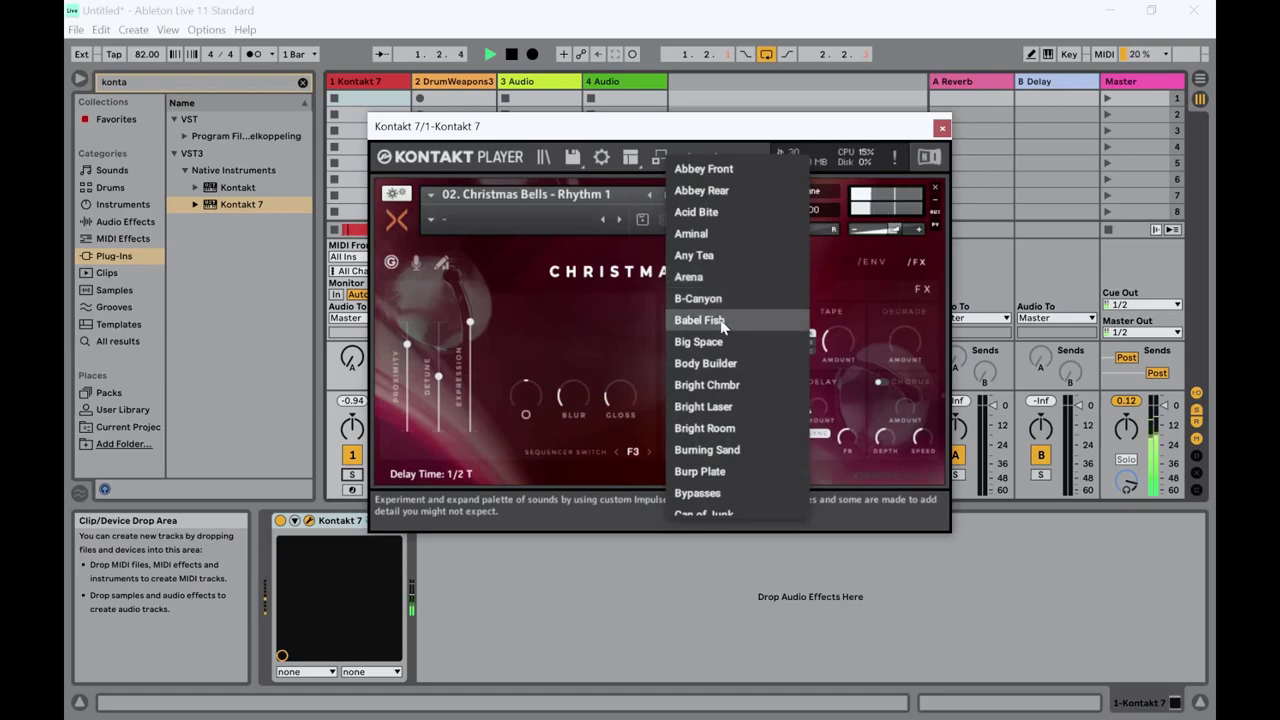
{"action": "left_click", "coordinate": [703, 471]}
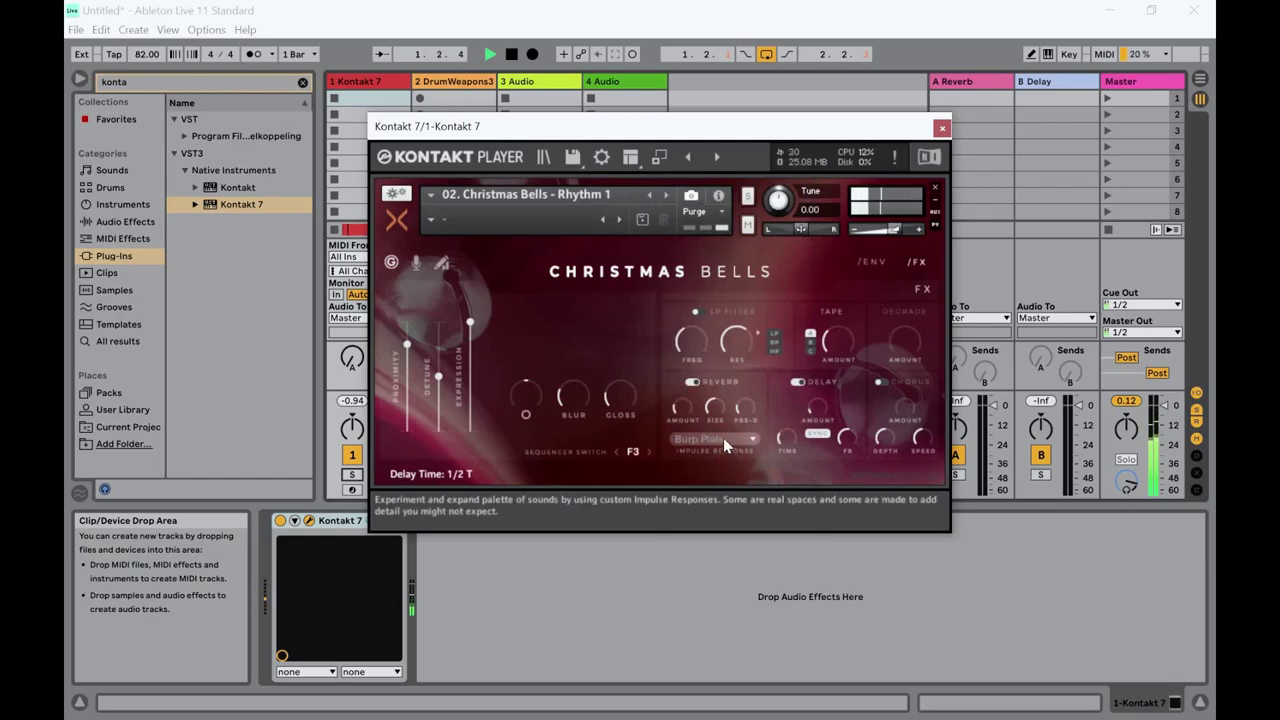
{"action": "left_click", "coordinate": [723, 437]}
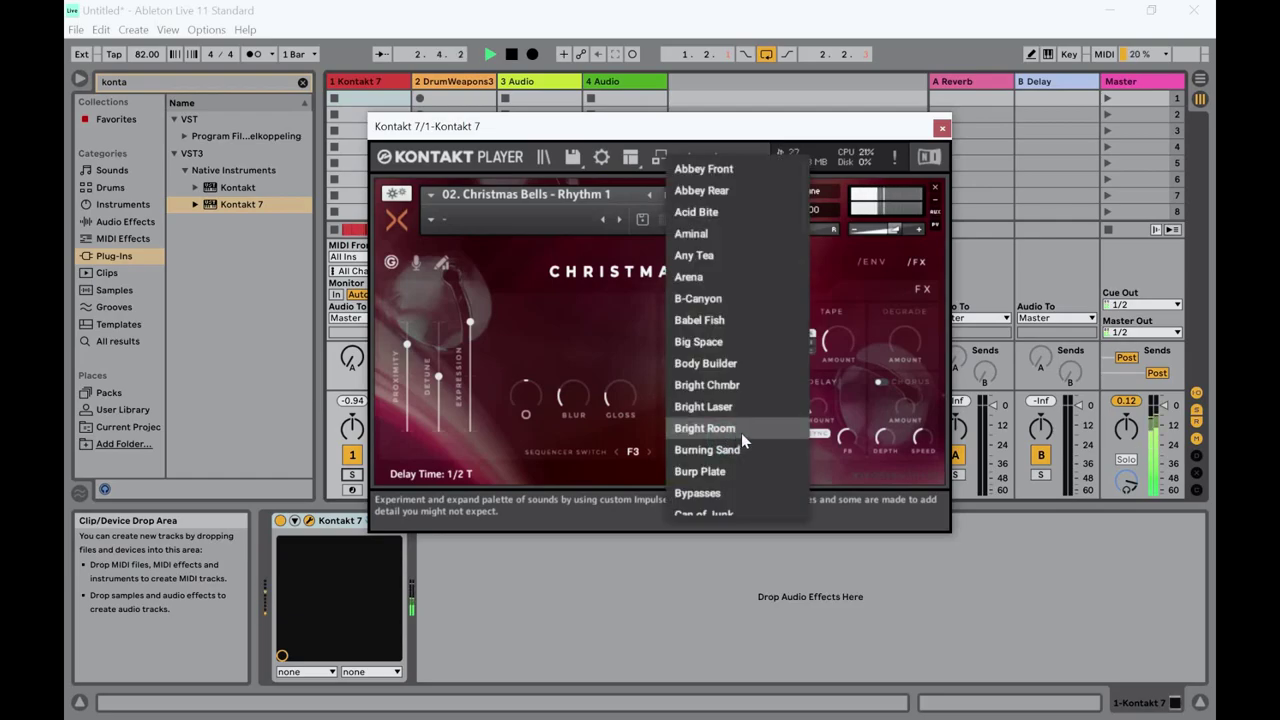
{"action": "scroll", "coordinate": [741, 433], "scroll_direction": "down", "scroll_amount": 3}
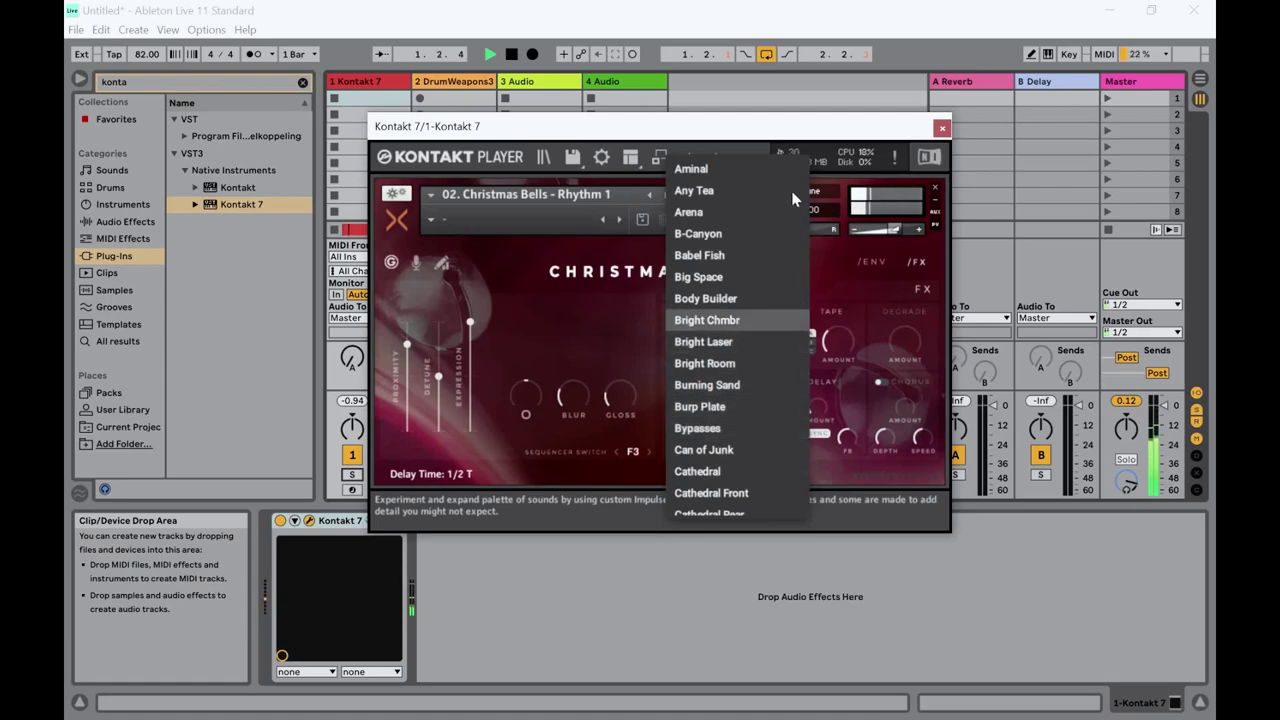
{"action": "left_click", "coordinate": [775, 126]}
{"action": "left_click", "coordinate": [547, 299]}
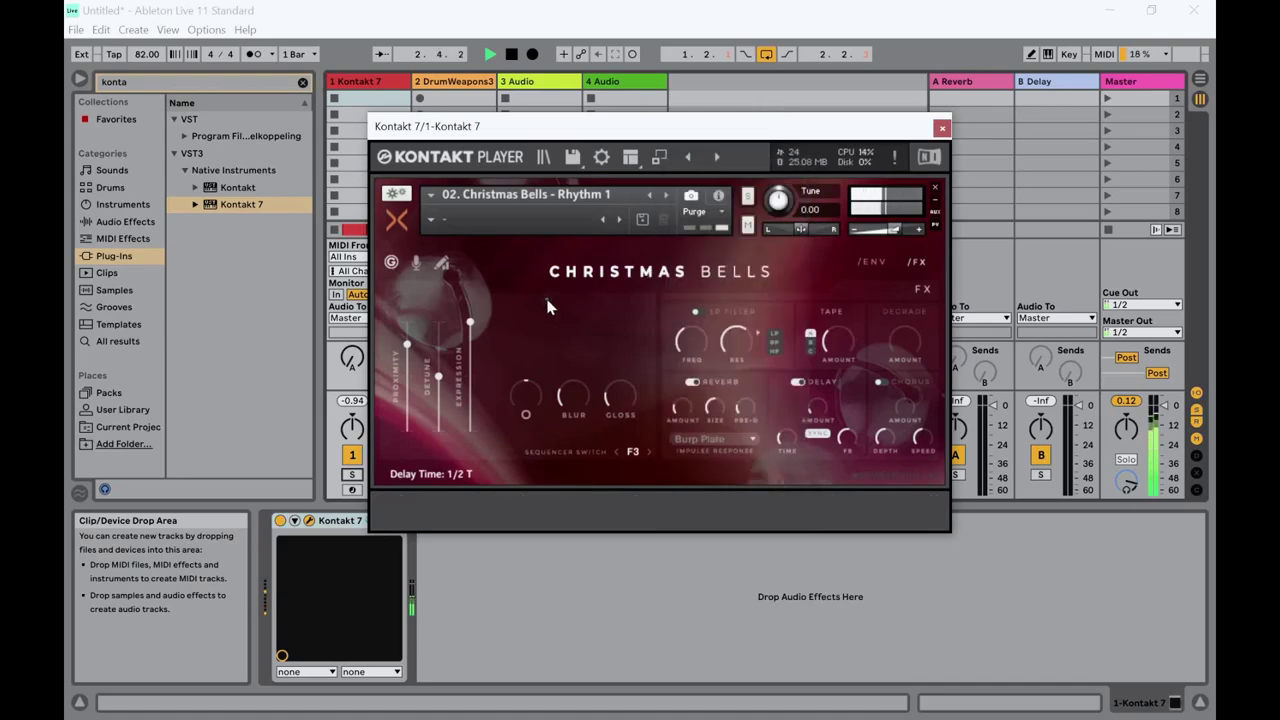